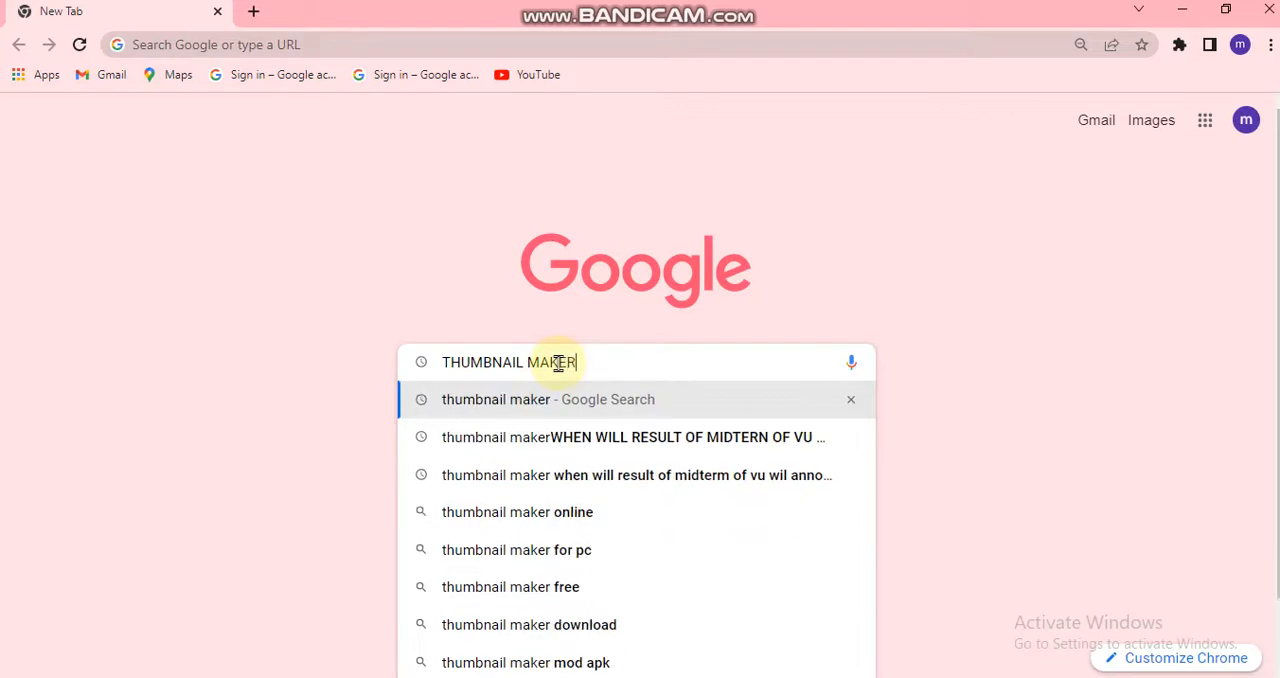
- Search Google for thumbnail maker and open Canva's Free YouTube Thumbnail Maker page
{"action": "key", "text": "Return"}
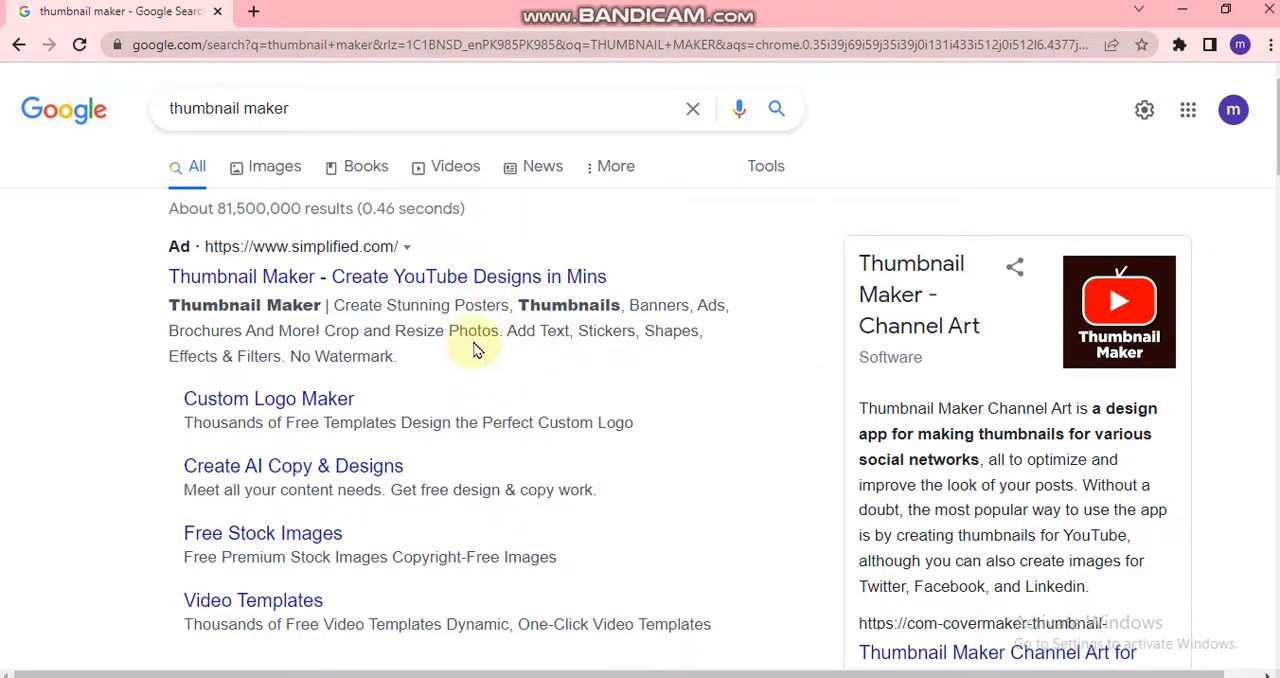
{"action": "scroll", "coordinate": [476, 349], "scroll_direction": "down", "scroll_amount": 3}
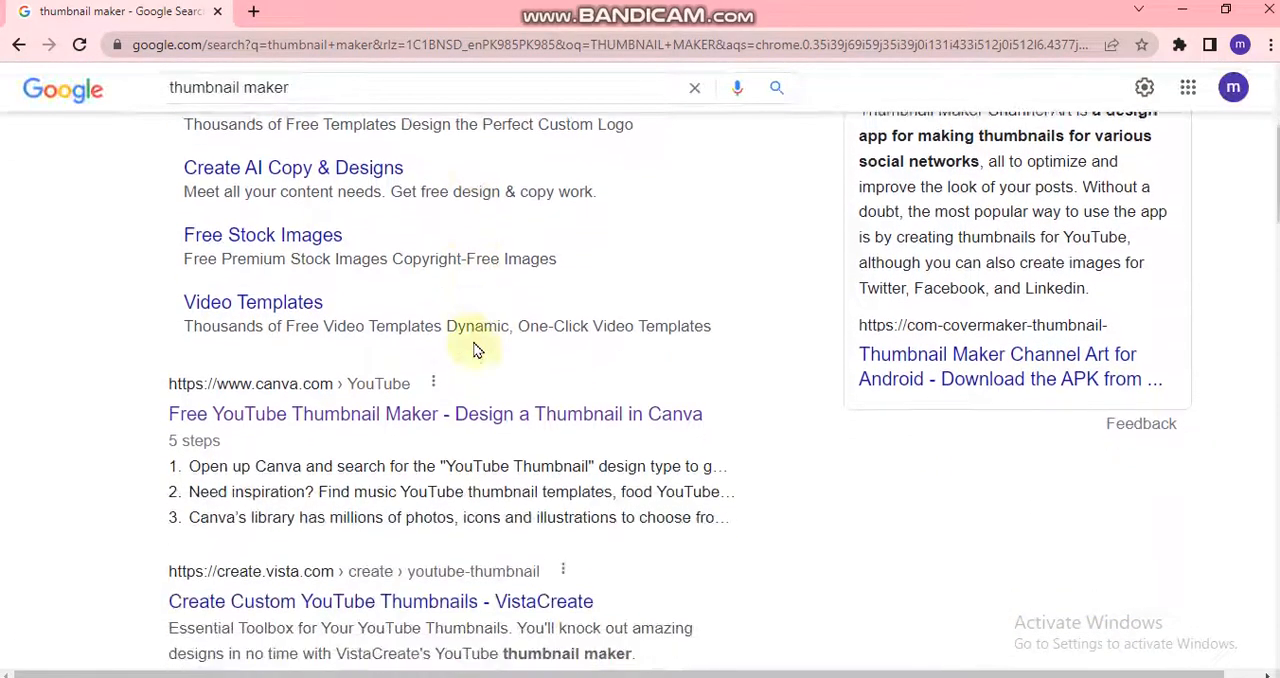
{"action": "left_click", "coordinate": [363, 393]}
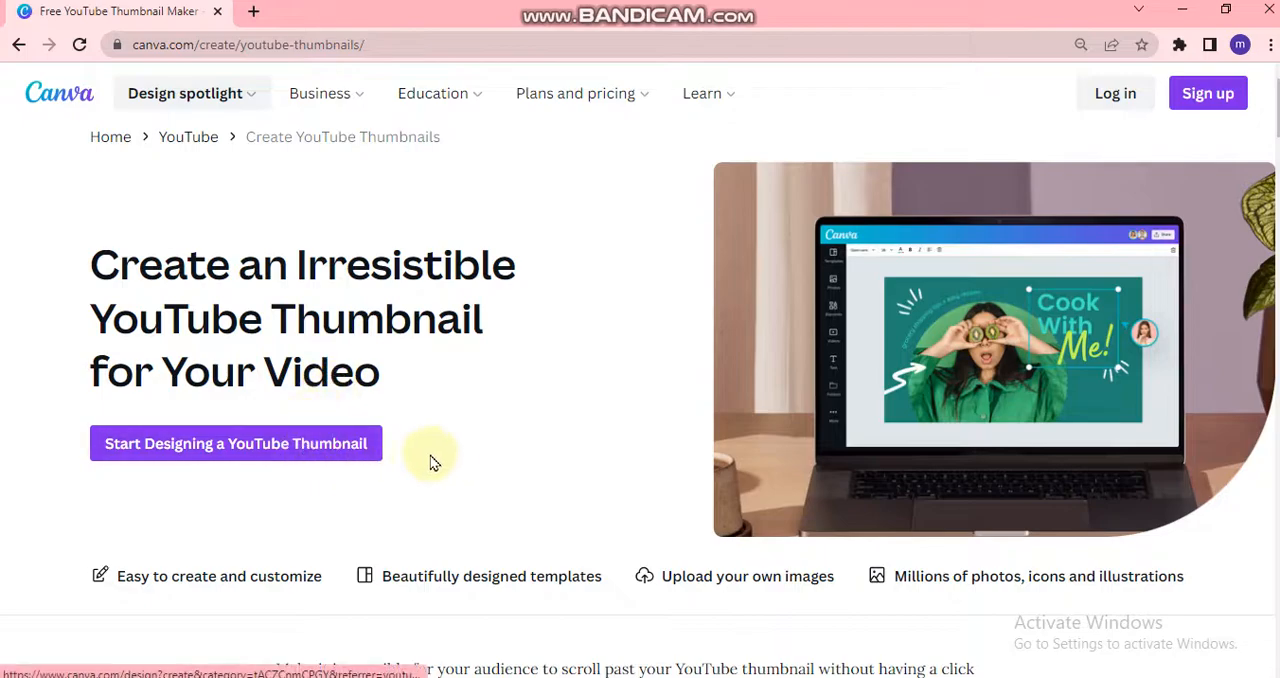
- Look through the Canva landing page and start designing a new YouTube thumbnail
{"action": "scroll", "coordinate": [448, 460], "scroll_direction": "down", "scroll_amount": 7}
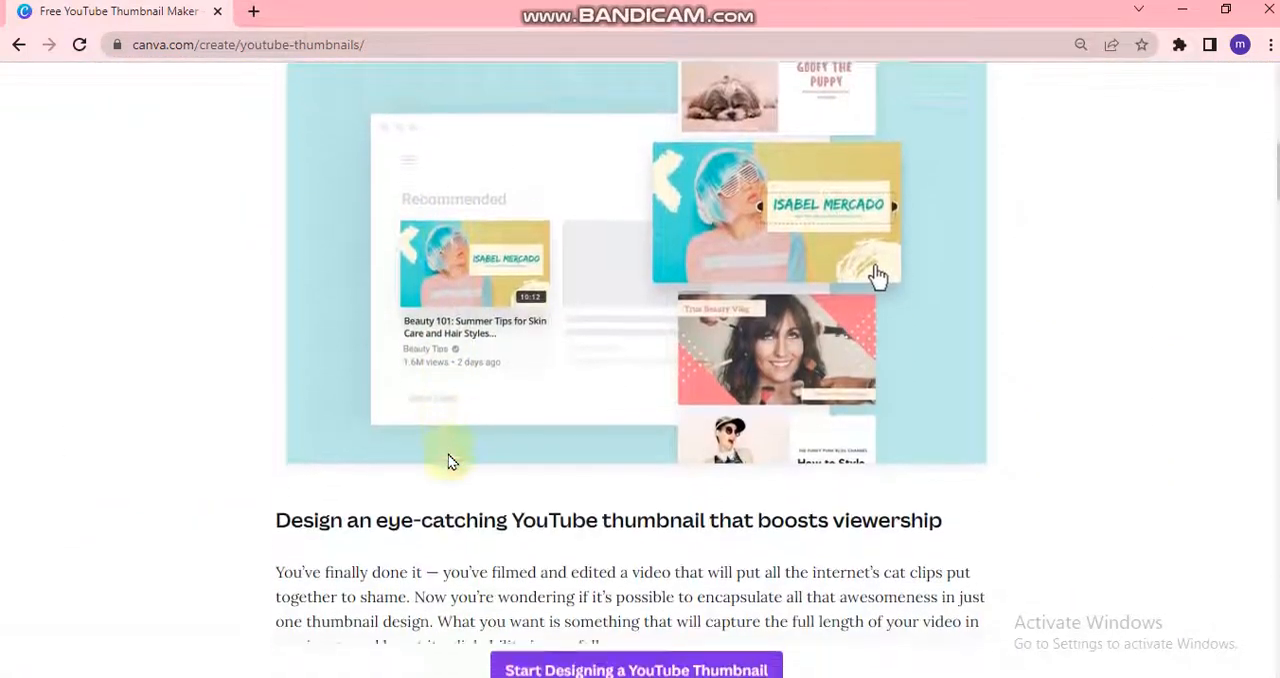
{"action": "scroll", "coordinate": [448, 456], "scroll_direction": "down", "scroll_amount": 10}
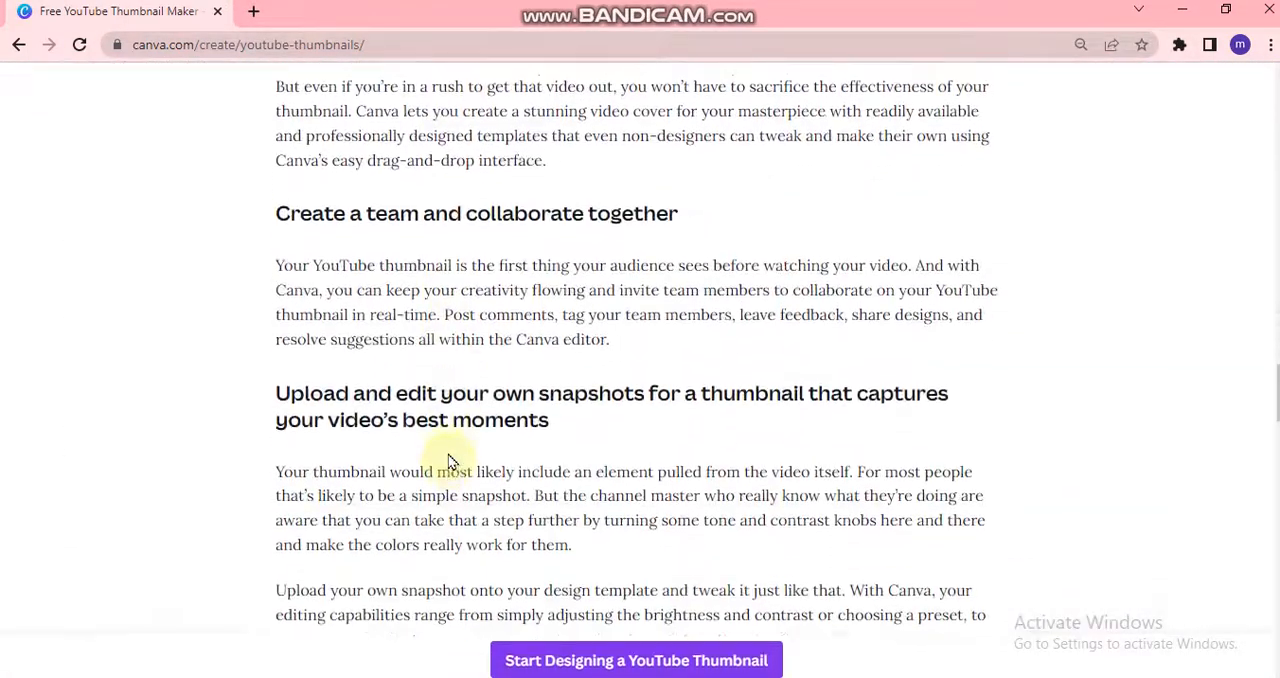
{"action": "scroll", "coordinate": [448, 460], "scroll_direction": "up", "scroll_amount": 20}
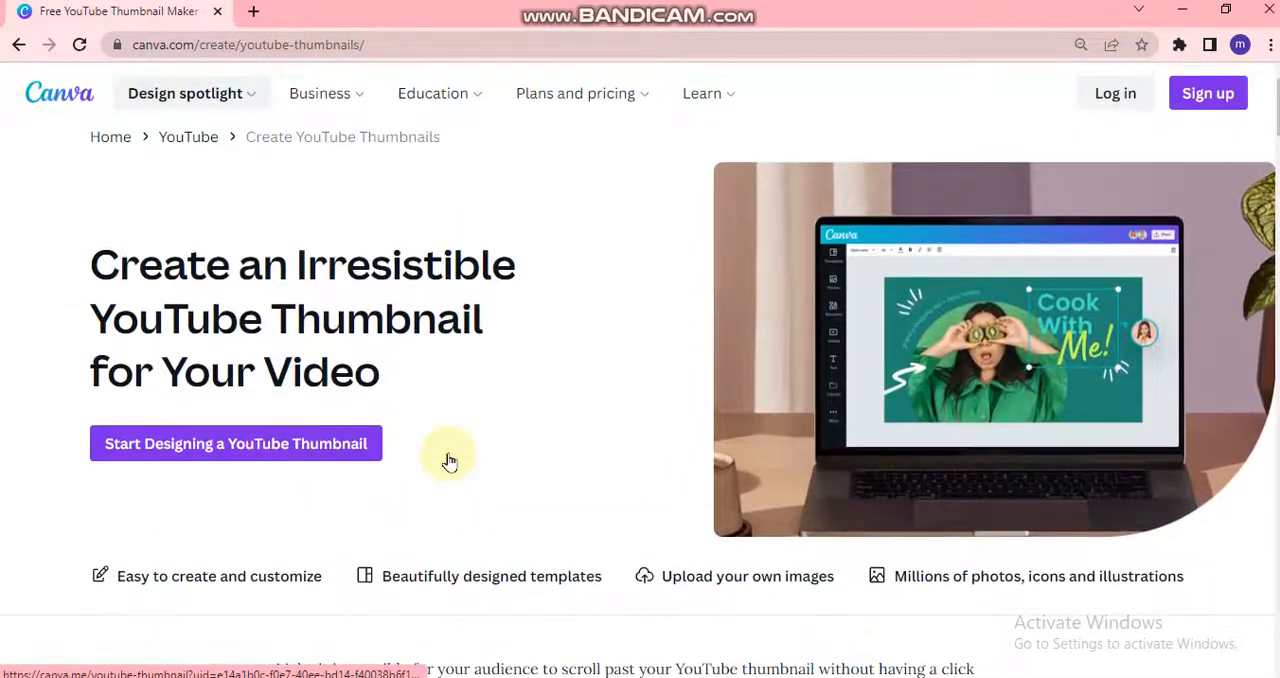
{"action": "left_click", "coordinate": [332, 444]}
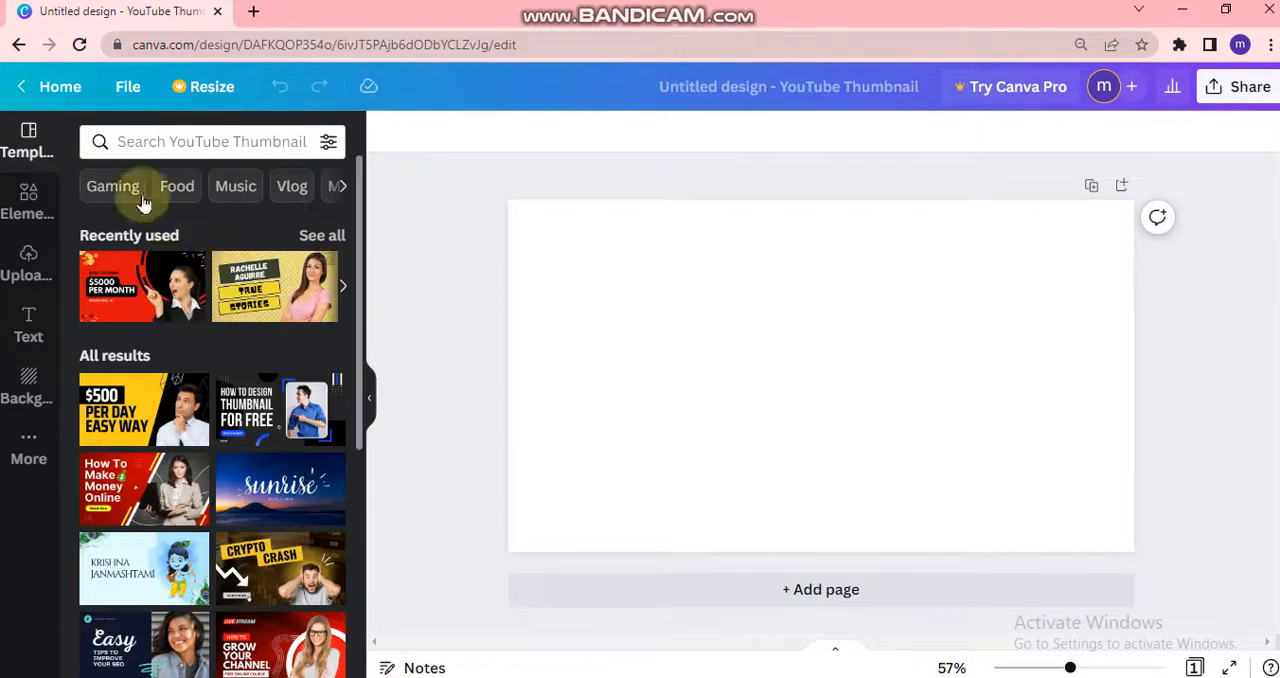
- Search the YouTube thumbnail templates for CANVA, browse the results and clear the search
{"action": "left_click", "coordinate": [110, 141]}
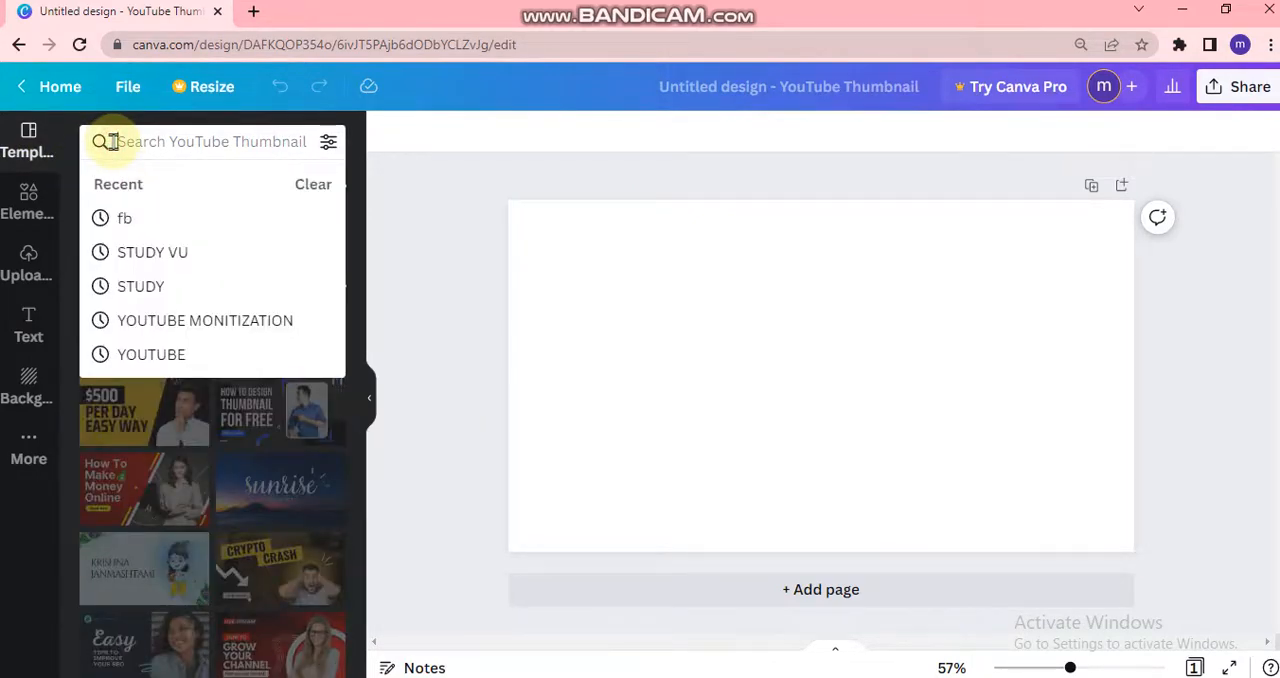
{"action": "type", "text": "CANVA"}
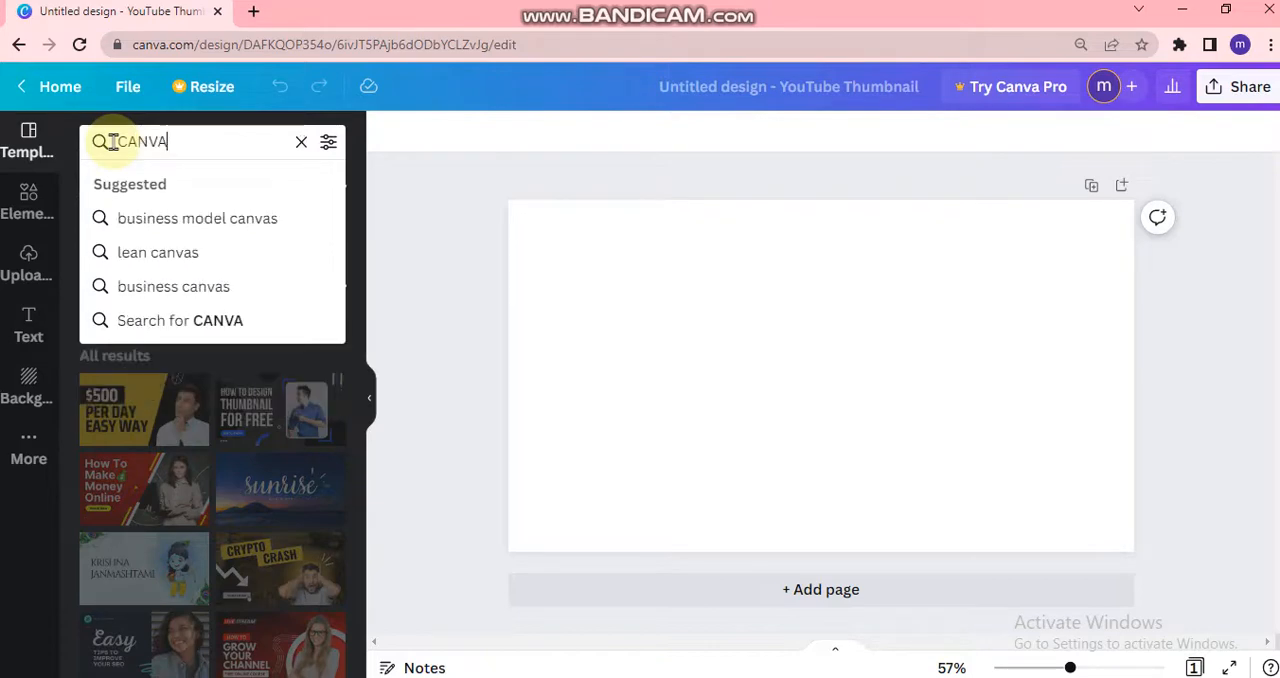
{"action": "key", "text": "Return"}
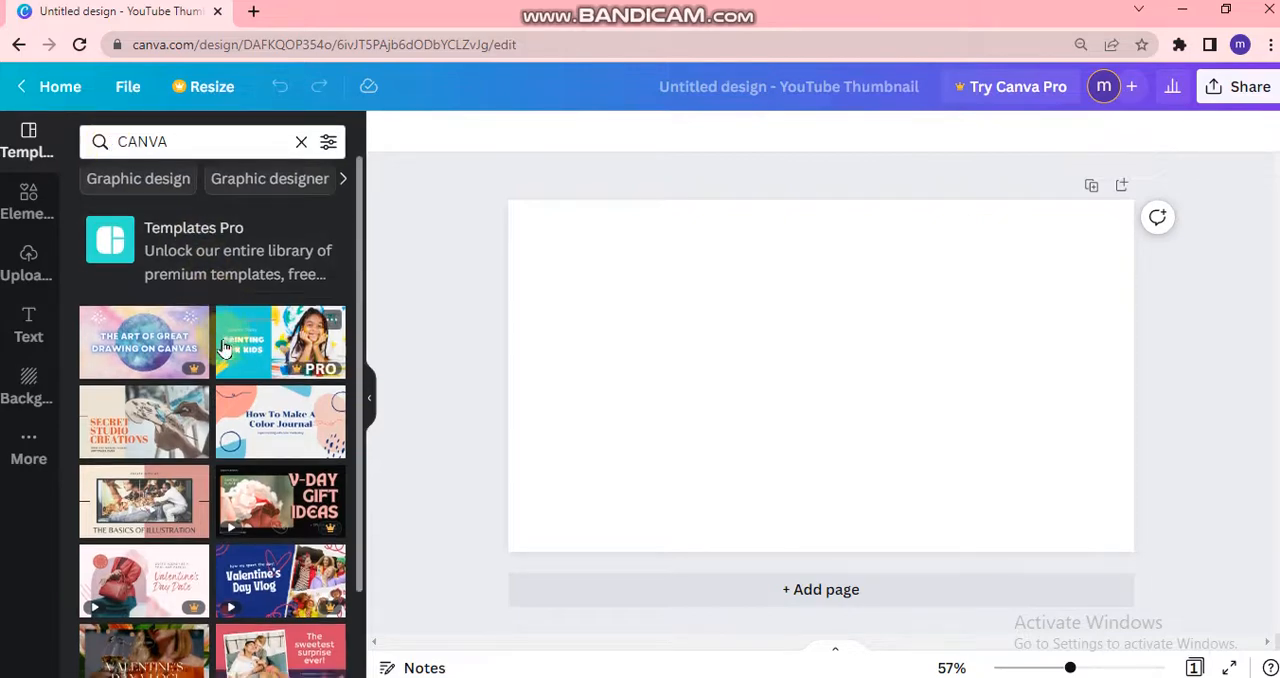
{"action": "scroll", "coordinate": [225, 347], "scroll_direction": "down", "scroll_amount": 2}
{"action": "scroll", "coordinate": [225, 347], "scroll_direction": "up", "scroll_amount": 3}
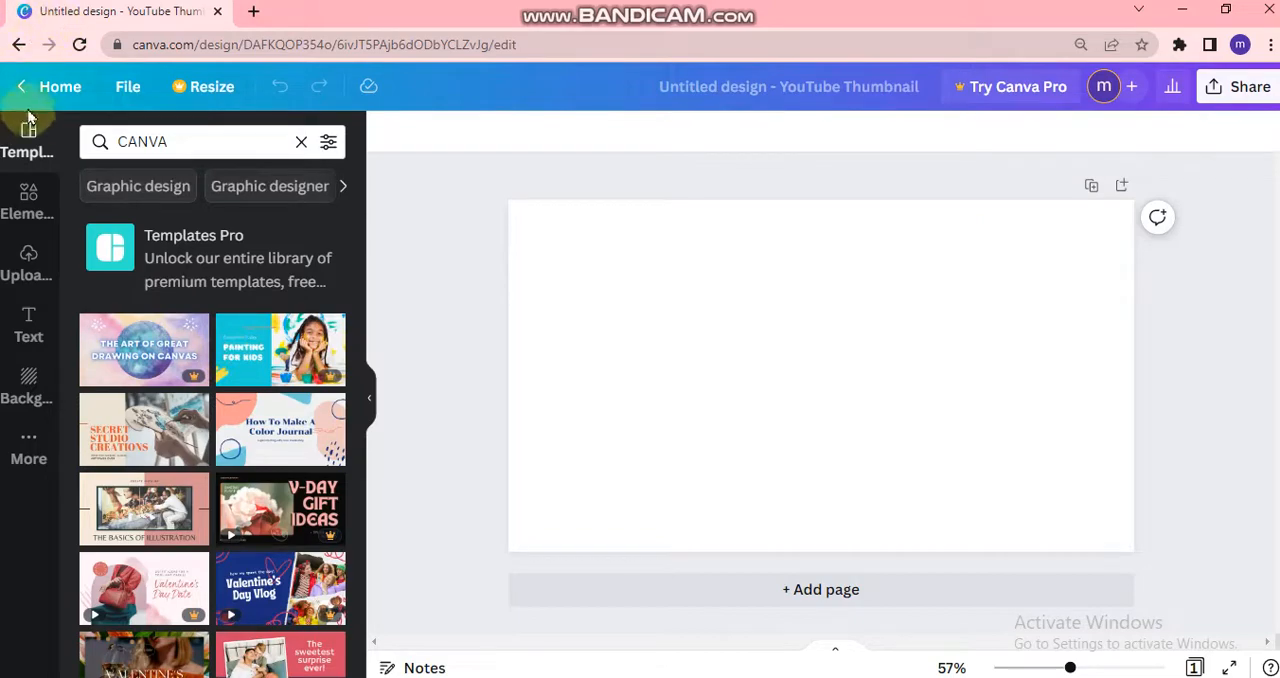
{"action": "left_click", "coordinate": [300, 143]}
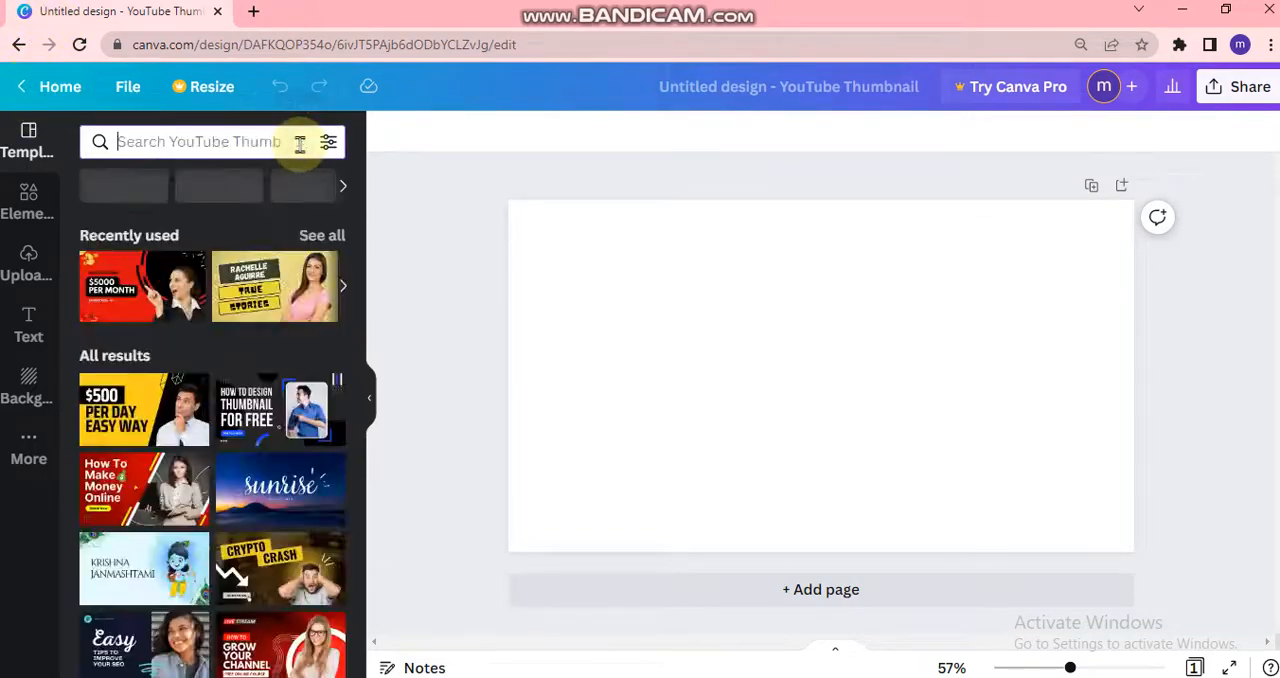
- Apply the red "How to Grow Your Channel" live stream template to the blank page
{"action": "scroll", "coordinate": [187, 428], "scroll_direction": "down", "scroll_amount": 1}
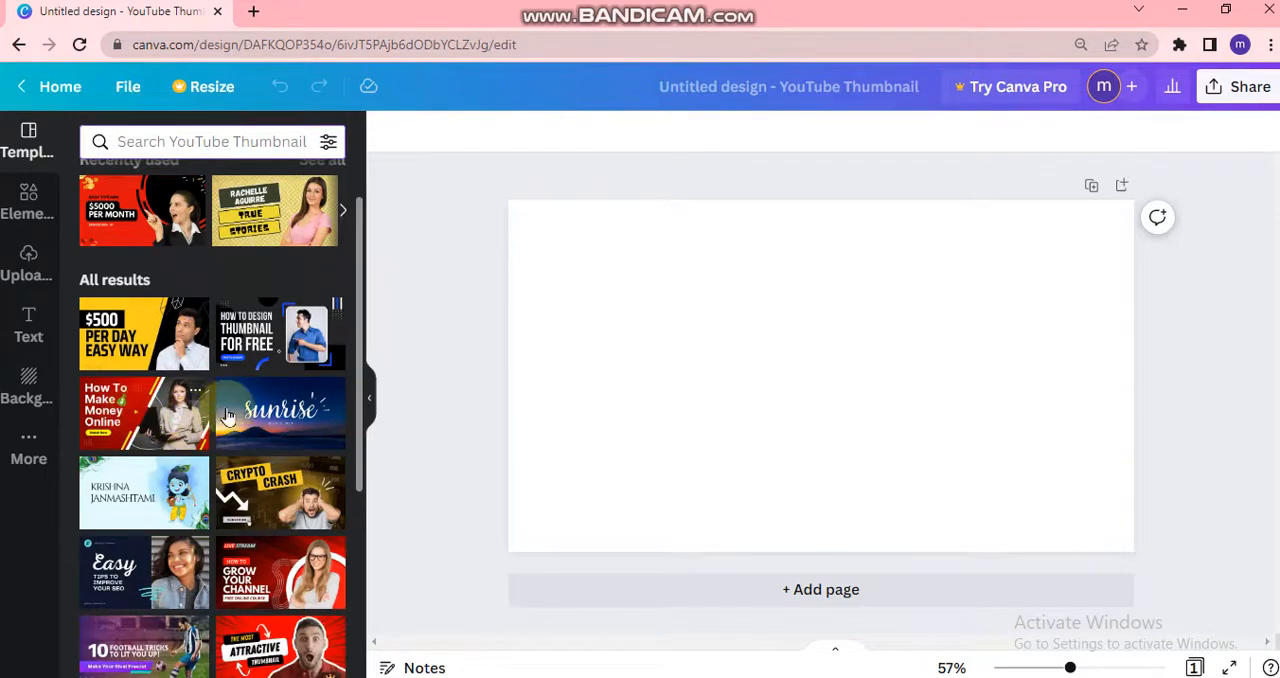
{"action": "scroll", "coordinate": [258, 530], "scroll_direction": "down", "scroll_amount": 2}
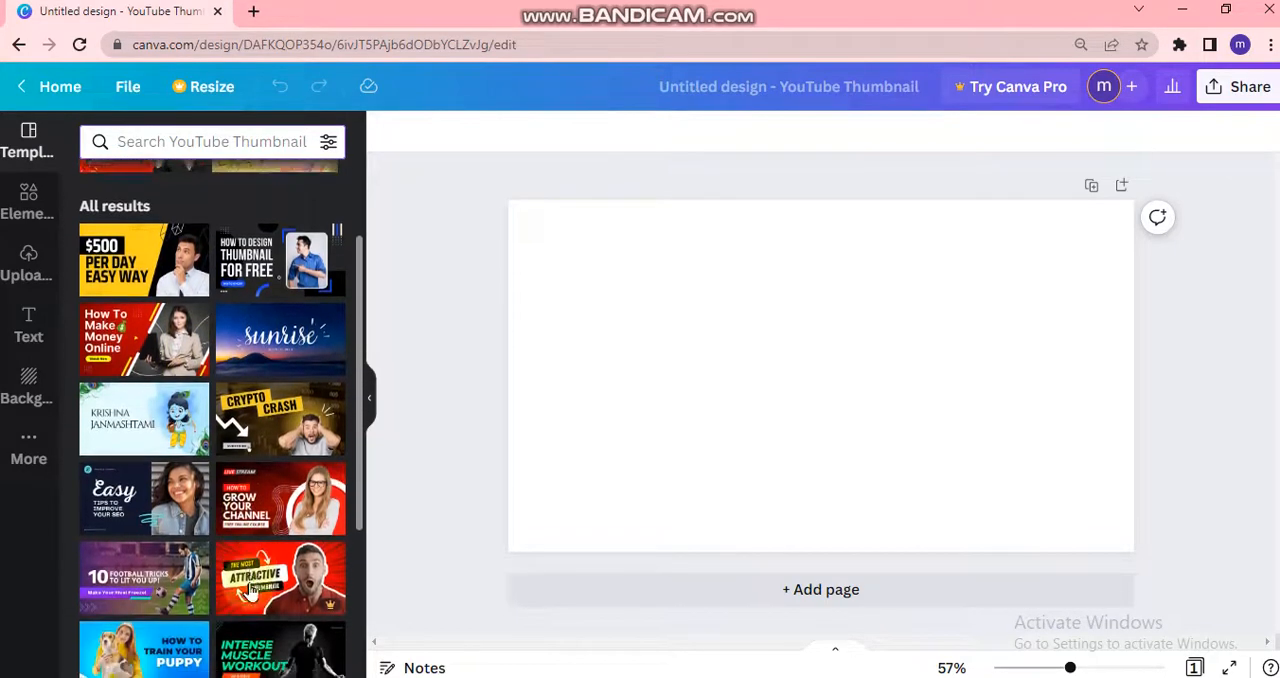
{"action": "left_click", "coordinate": [282, 468]}
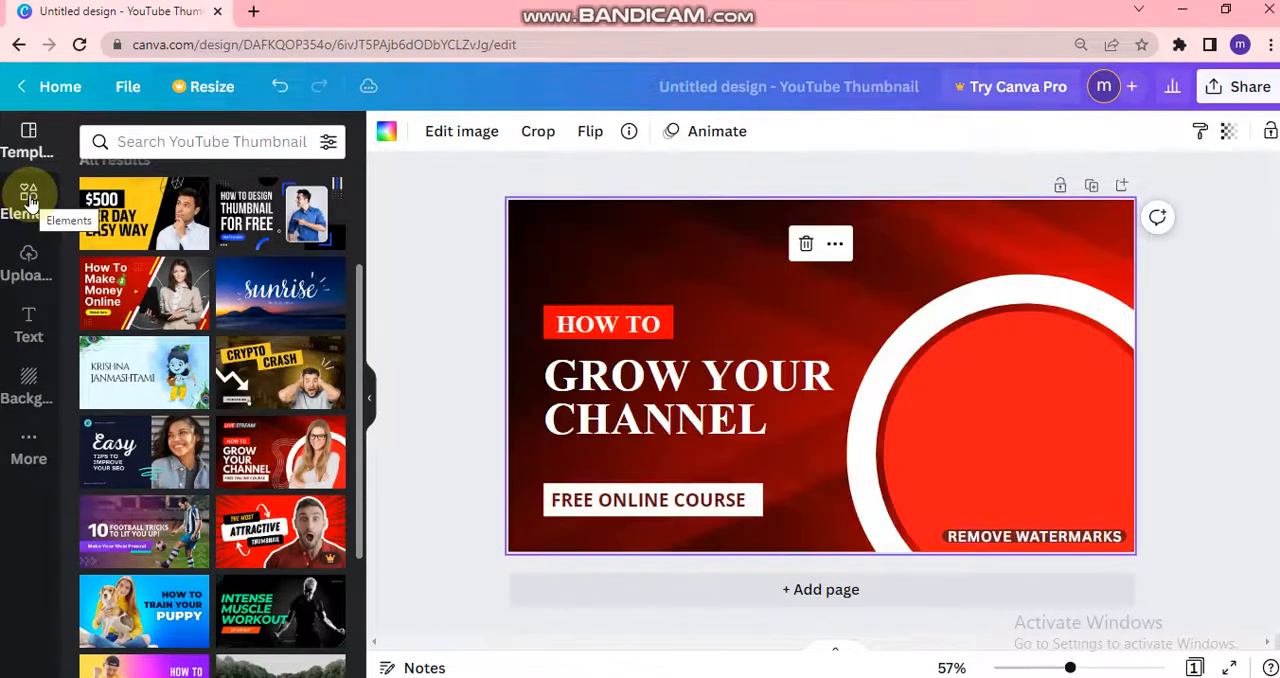
- Display the design elements library and delete the photo of the woman with glasses from the thumbnail
{"action": "left_click", "coordinate": [30, 200]}
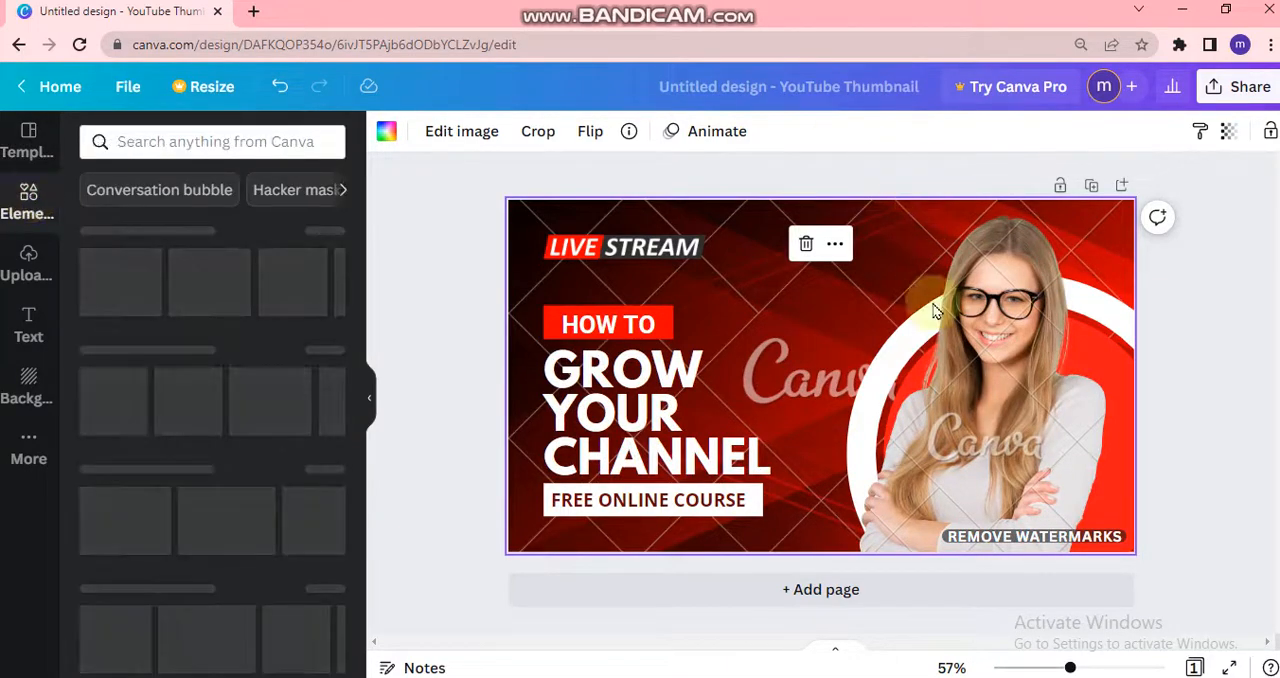
{"action": "left_click", "coordinate": [992, 362]}
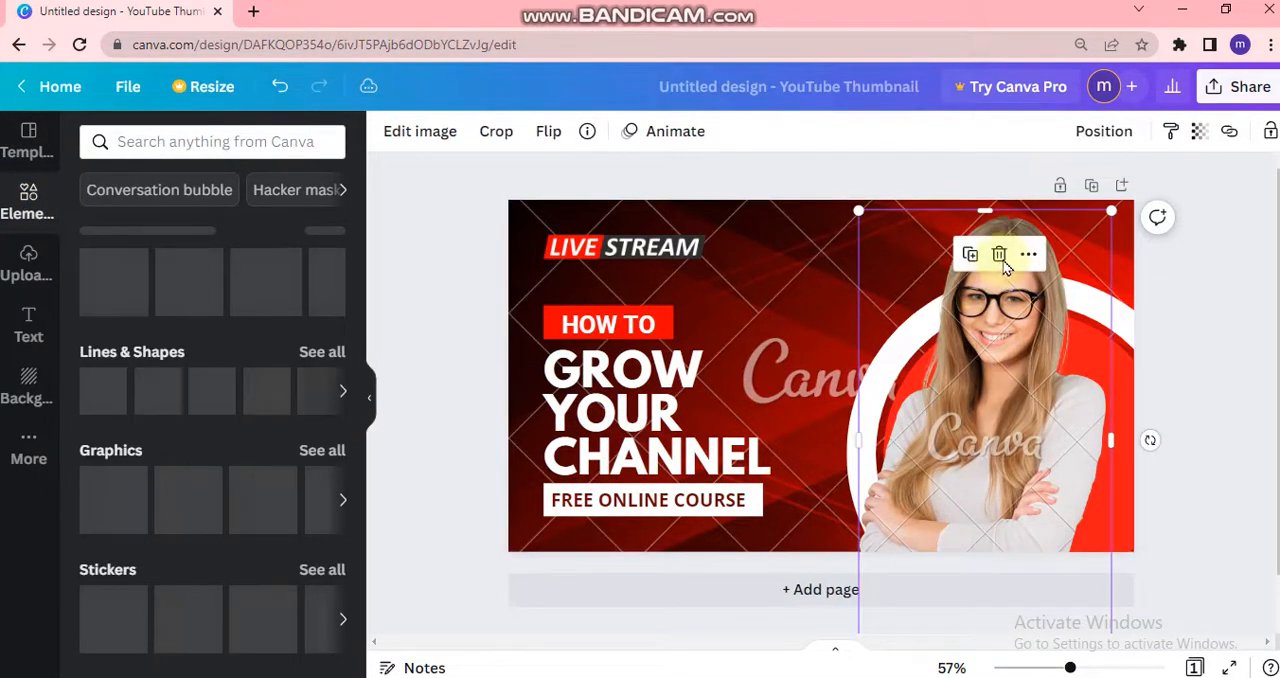
{"action": "right_click", "coordinate": [988, 264]}
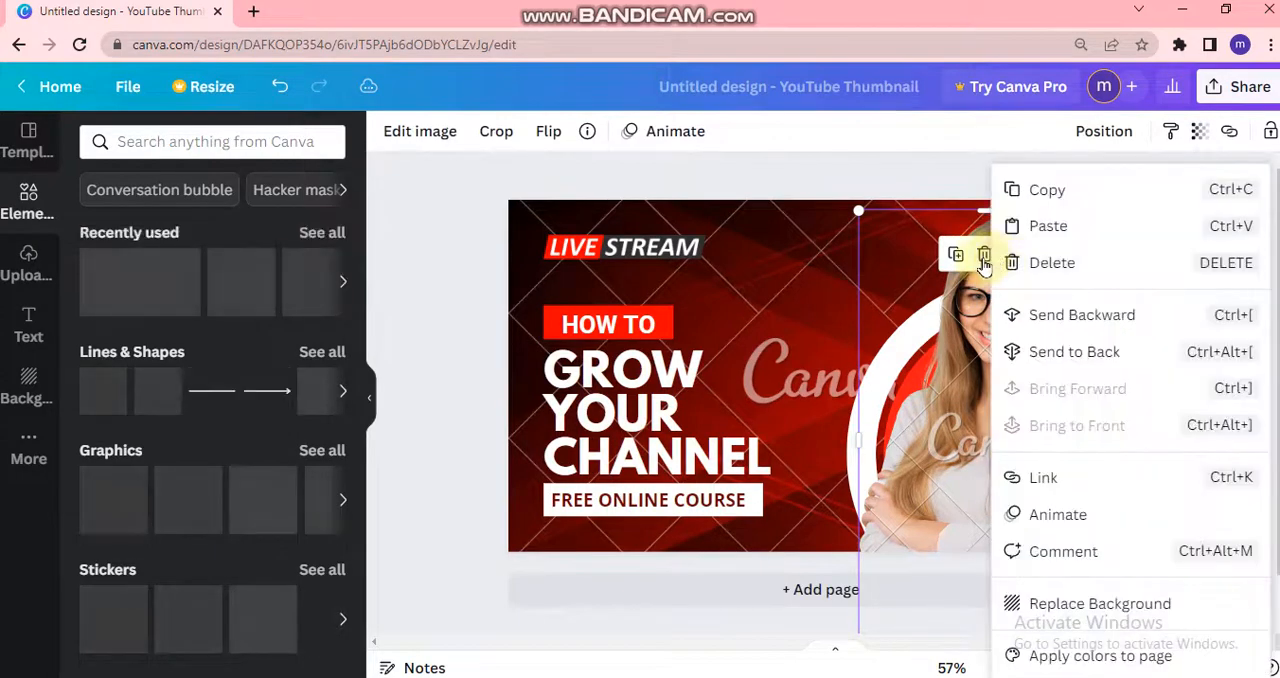
{"action": "left_click", "coordinate": [985, 260]}
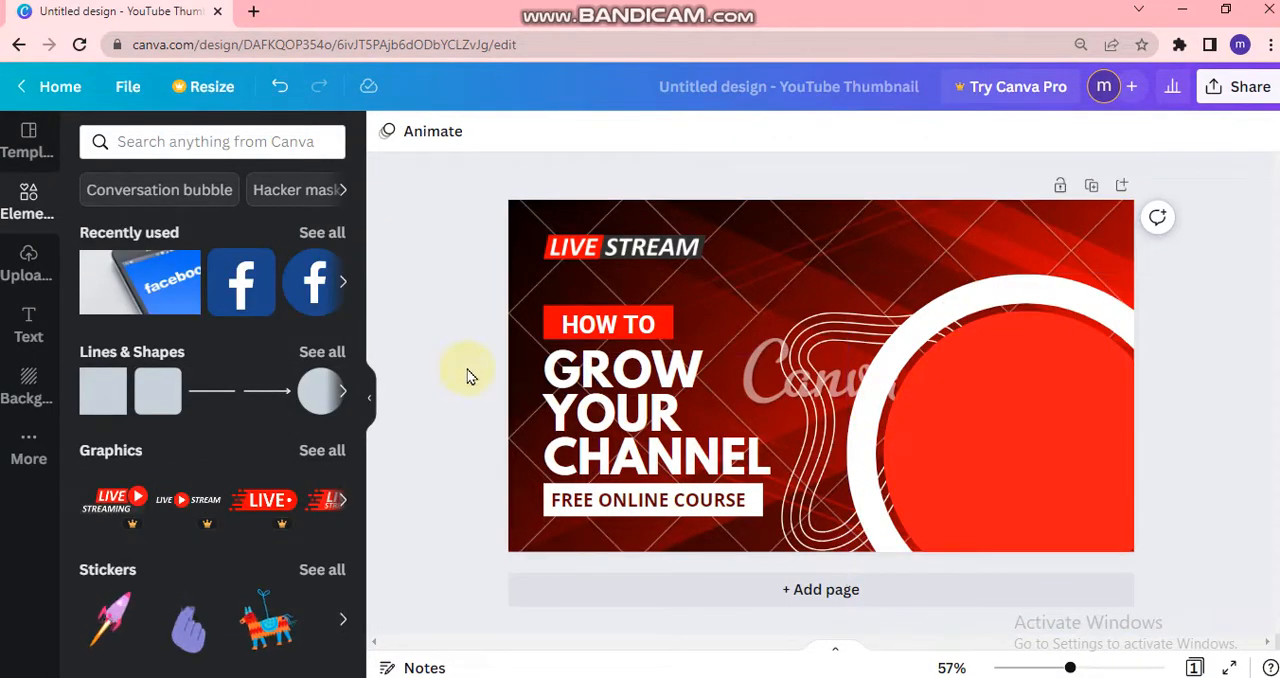
- Move the GROW YOUR CHANNEL heading slightly to the left on the thumbnail
{"action": "left_click", "coordinate": [722, 418]}
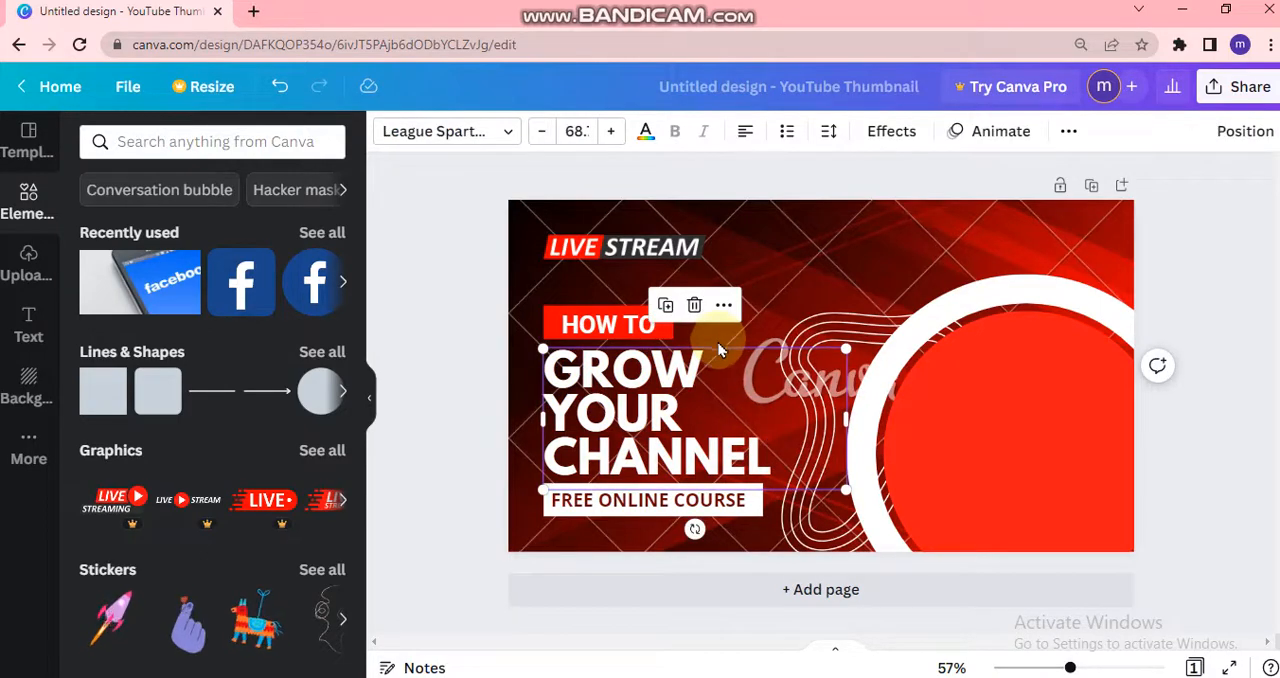
{"action": "left_click", "coordinate": [716, 350]}
{"action": "left_click", "coordinate": [759, 440]}
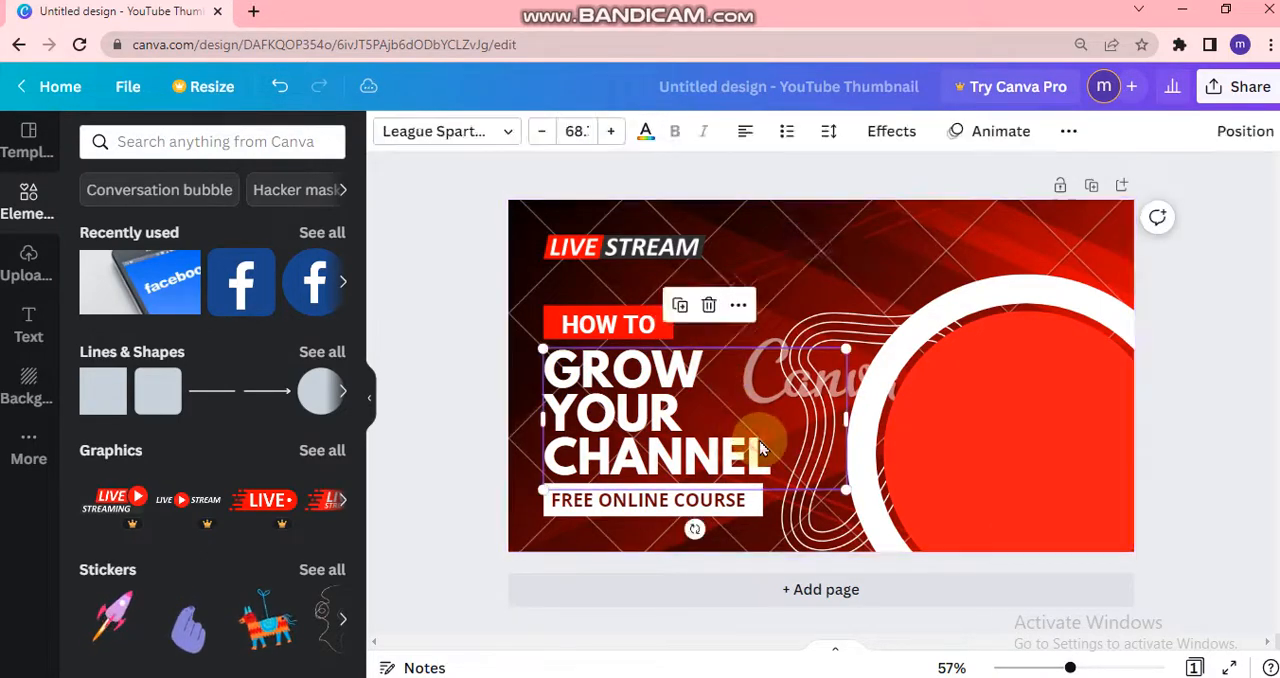
{"action": "mouse_move", "coordinate": [759, 445]}
{"action": "left_mouse_down"}
{"action": "mouse_move", "coordinate": [617, 363]}
{"action": "mouse_move", "coordinate": [737, 450]}
{"action": "left_mouse_up"}
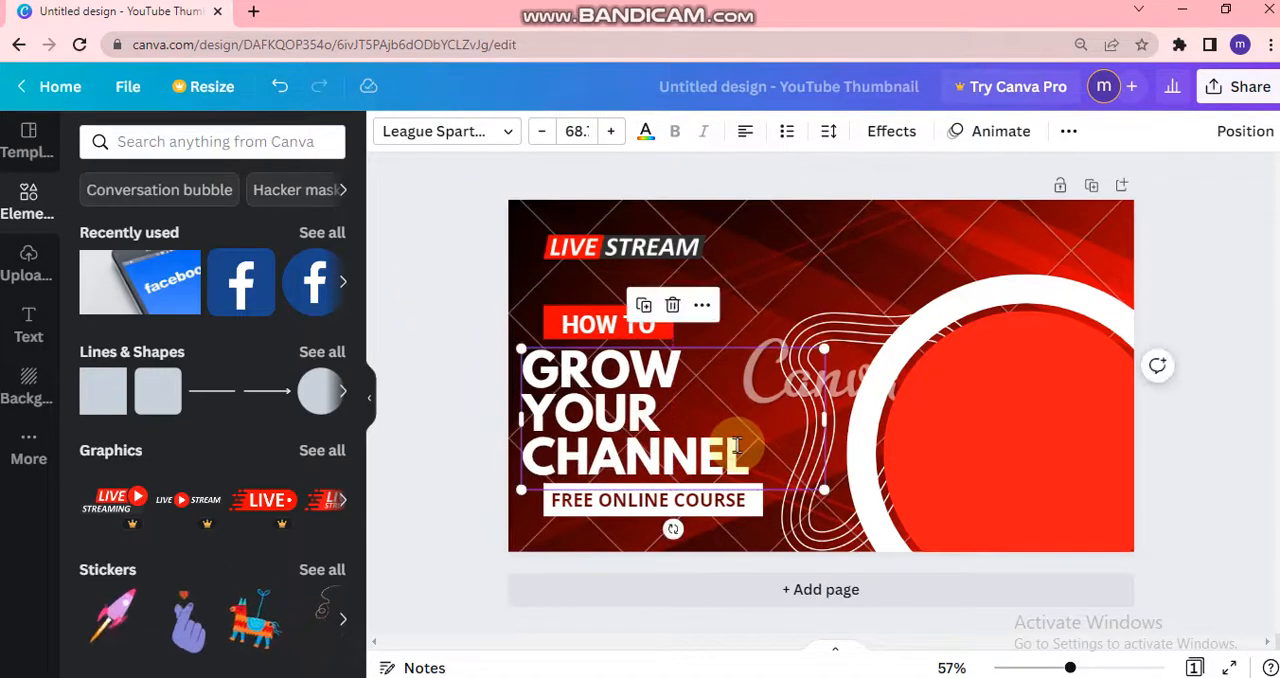
- Replace the GROW YOUR CHANNEL heading text with MAKE THUMBNAIL ON CANVA
{"action": "double_click", "coordinate": [737, 445]}
{"action": "key", "text": "BackSpace"}
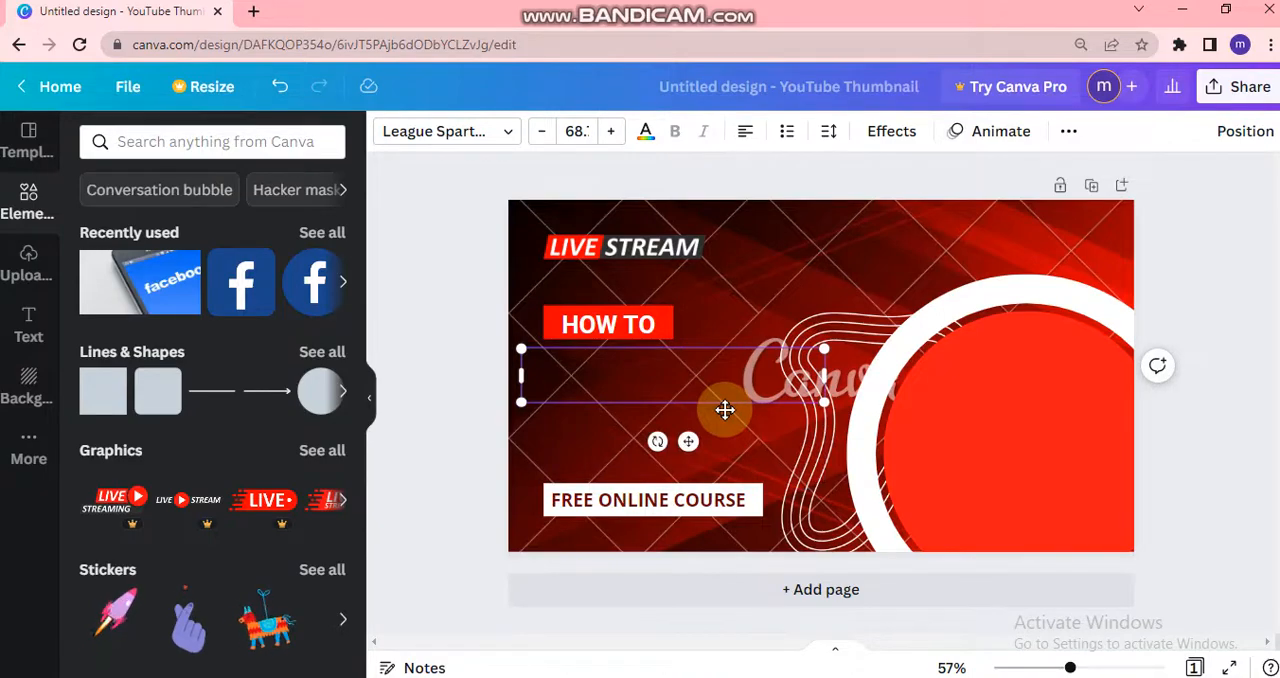
{"action": "type", "text": "MAK"}
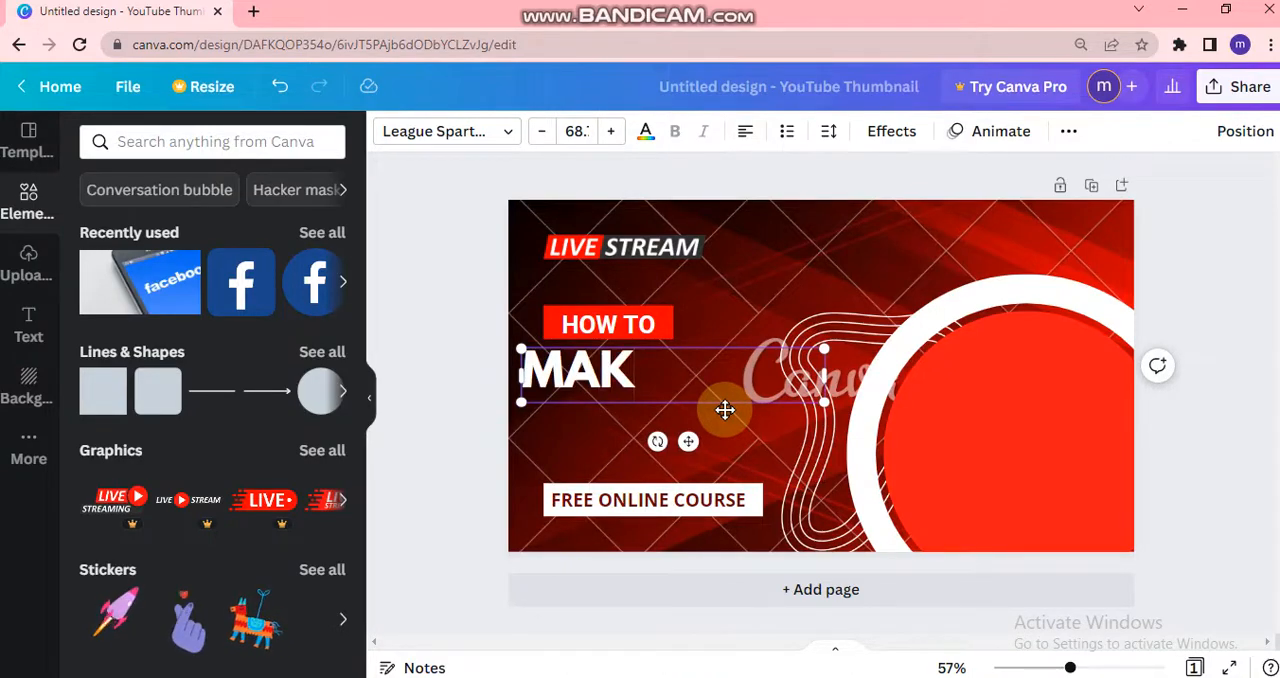
{"action": "type", "text": "E THUN"}
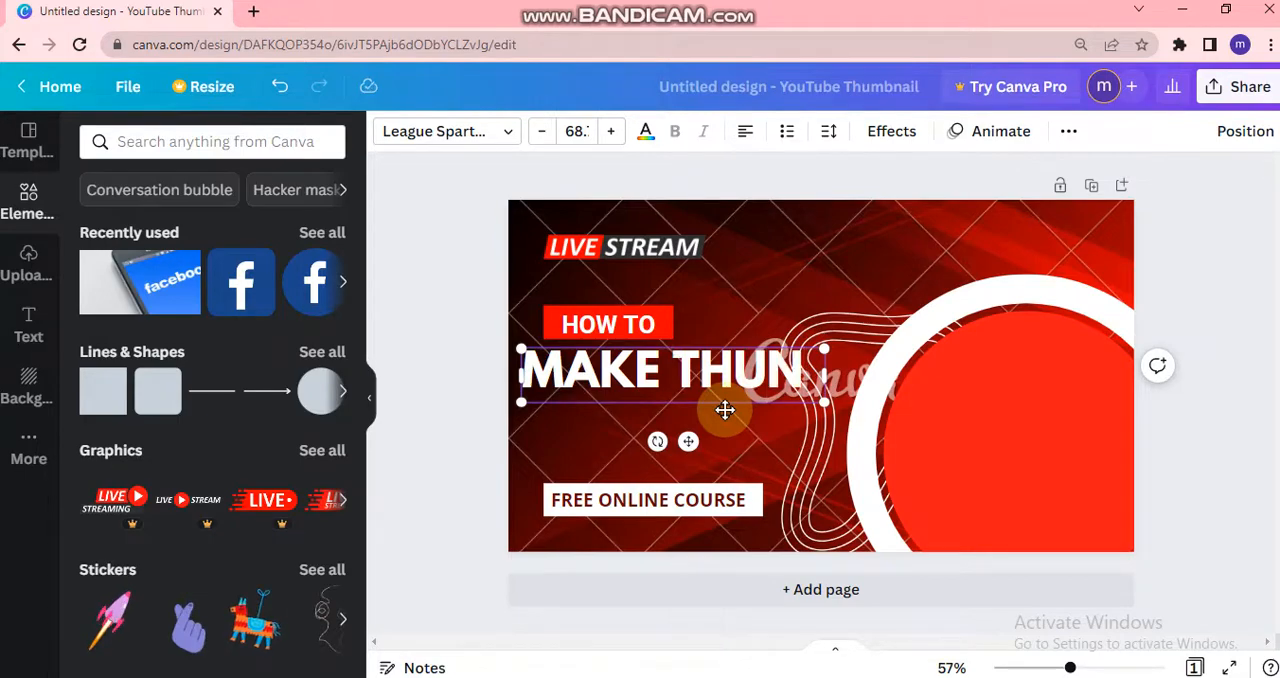
{"action": "key", "text": "BackSpace"}
{"action": "type", "text": "MBNAIL"}
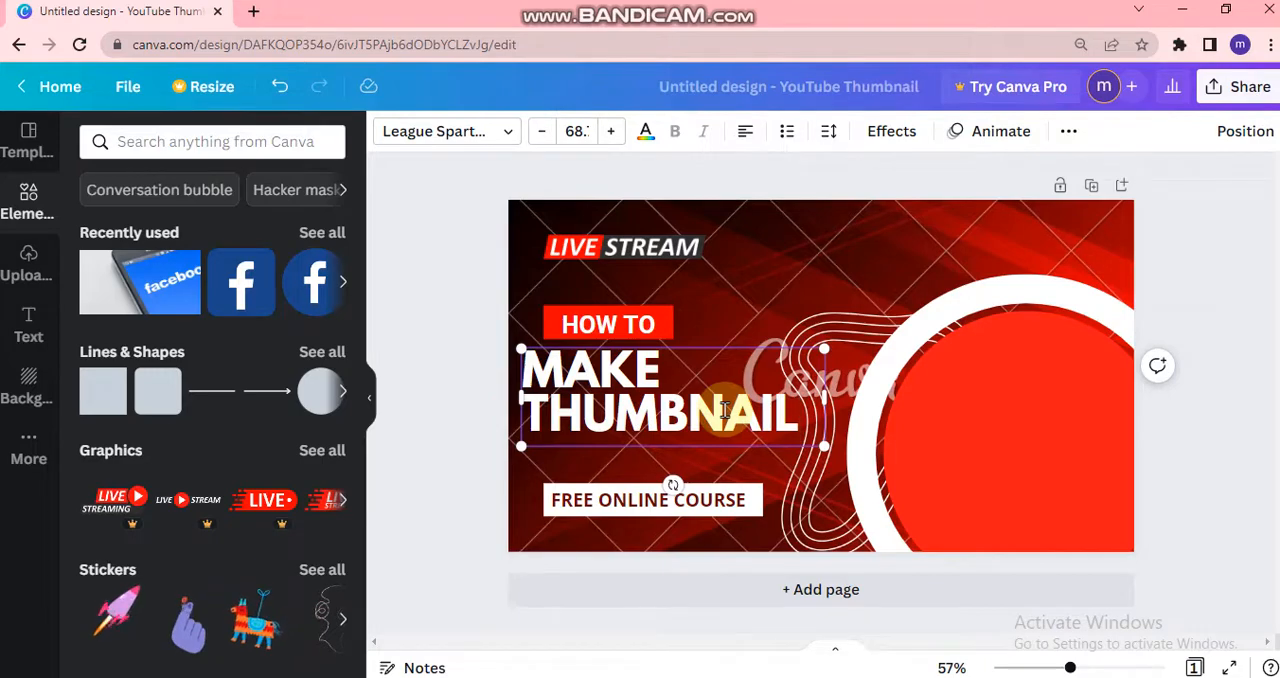
{"action": "type", "text": "O"}
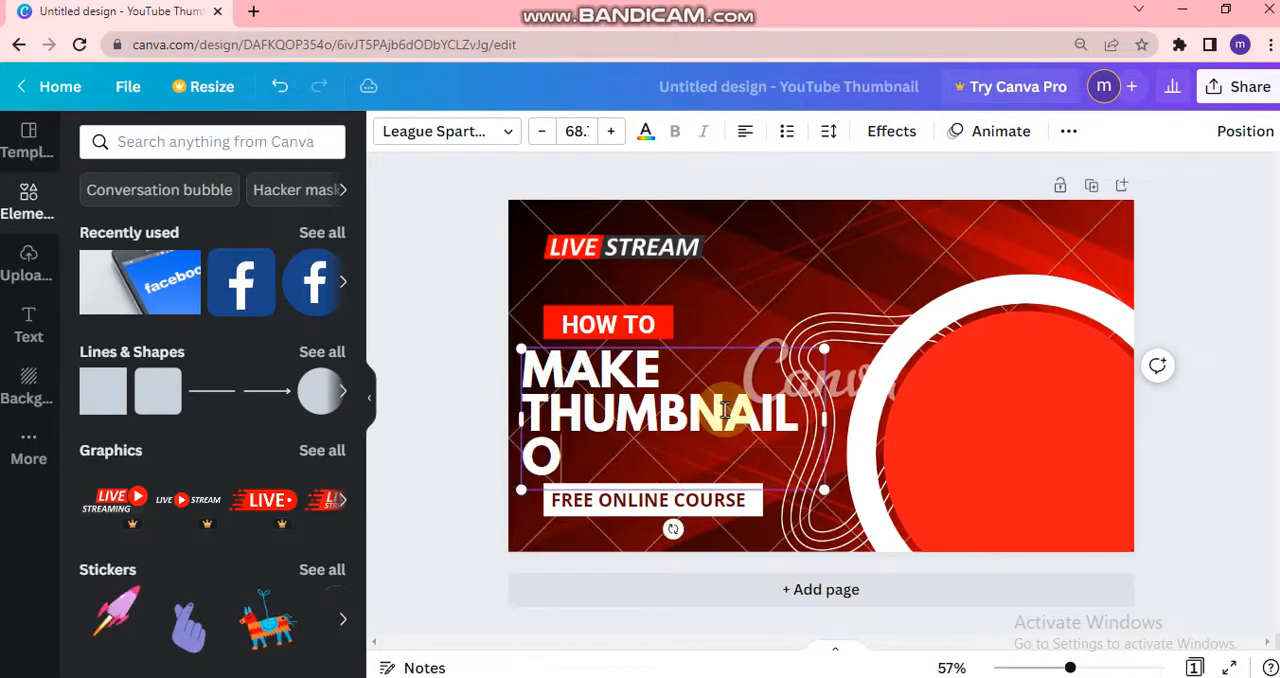
{"action": "type", "text": "N"}
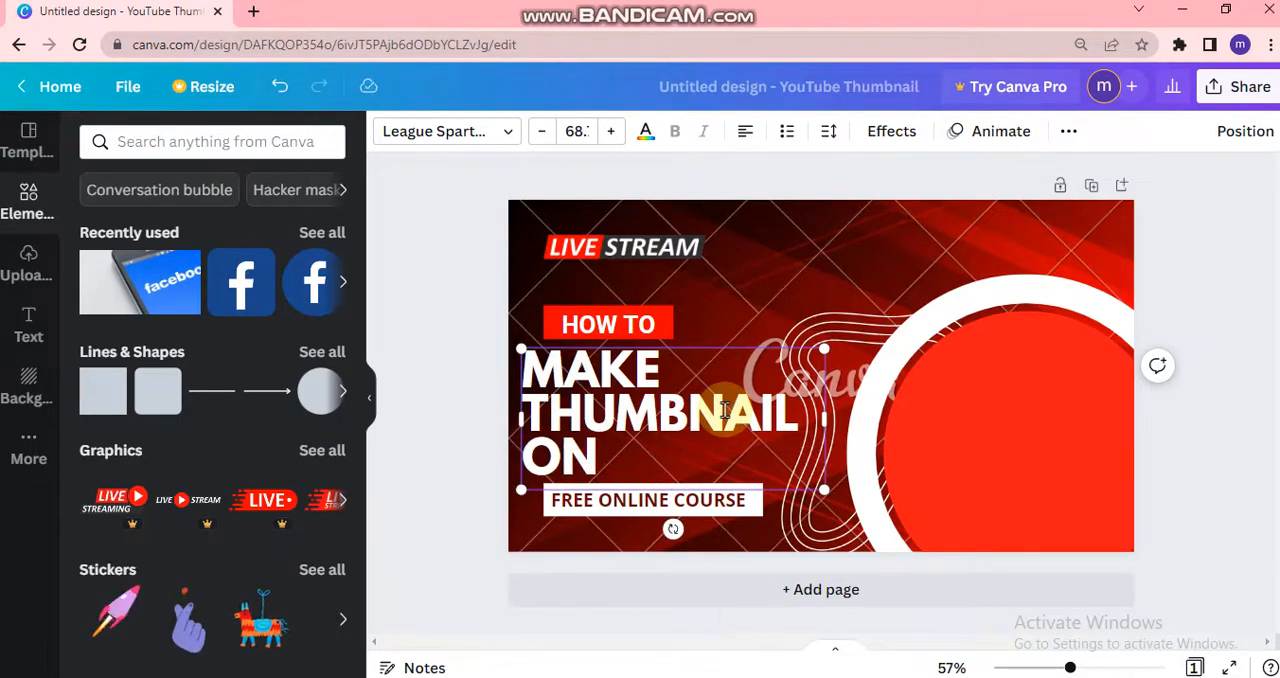
{"action": "type", "text": " C"}
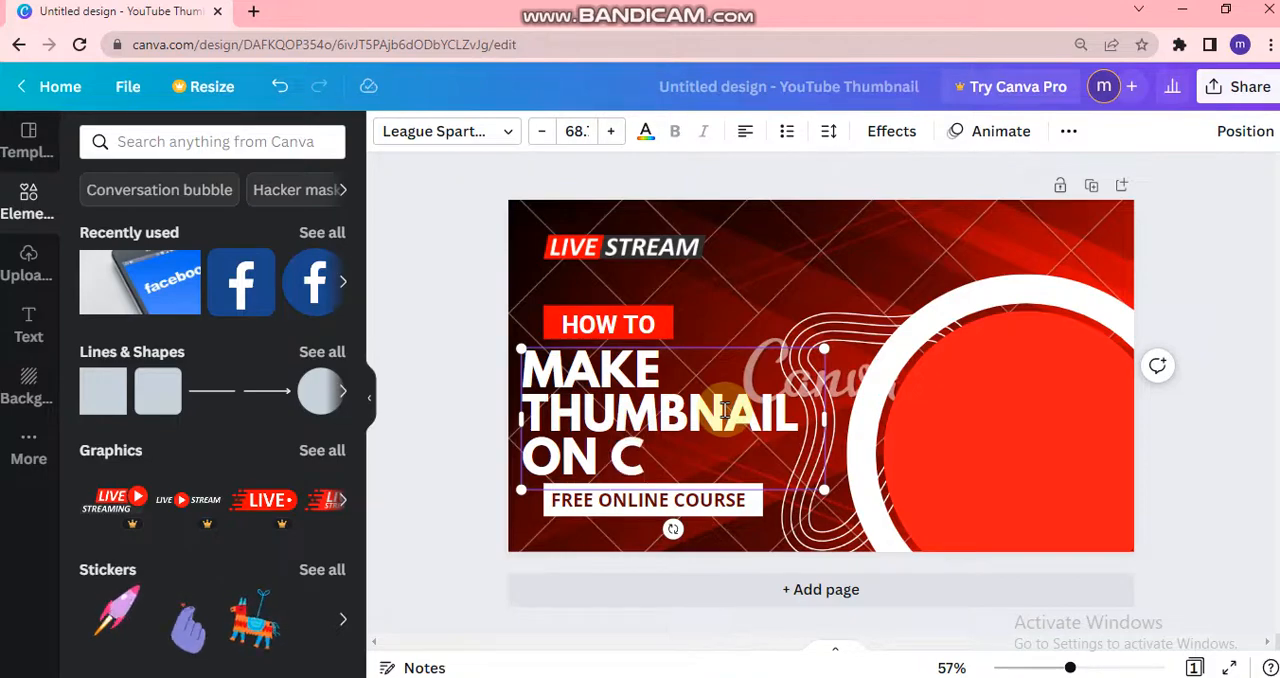
{"action": "type", "text": "ANVA"}
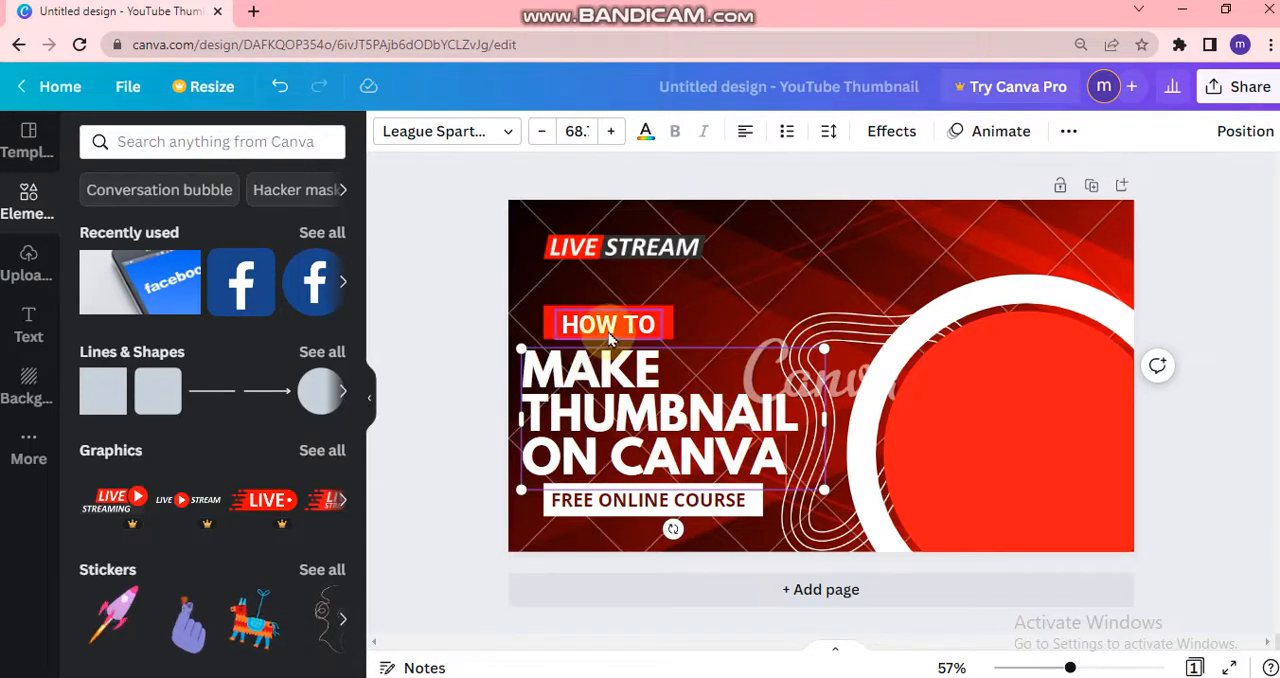
- Shift the HOW TO text slightly left within its red box and the main heading slightly right
{"action": "mouse_move", "coordinate": [608, 322]}
{"action": "left_mouse_down"}
{"action": "mouse_move", "coordinate": [596, 306]}
{"action": "mouse_move", "coordinate": [592, 321]}
{"action": "left_mouse_up"}
{"action": "left_click", "coordinate": [745, 406]}
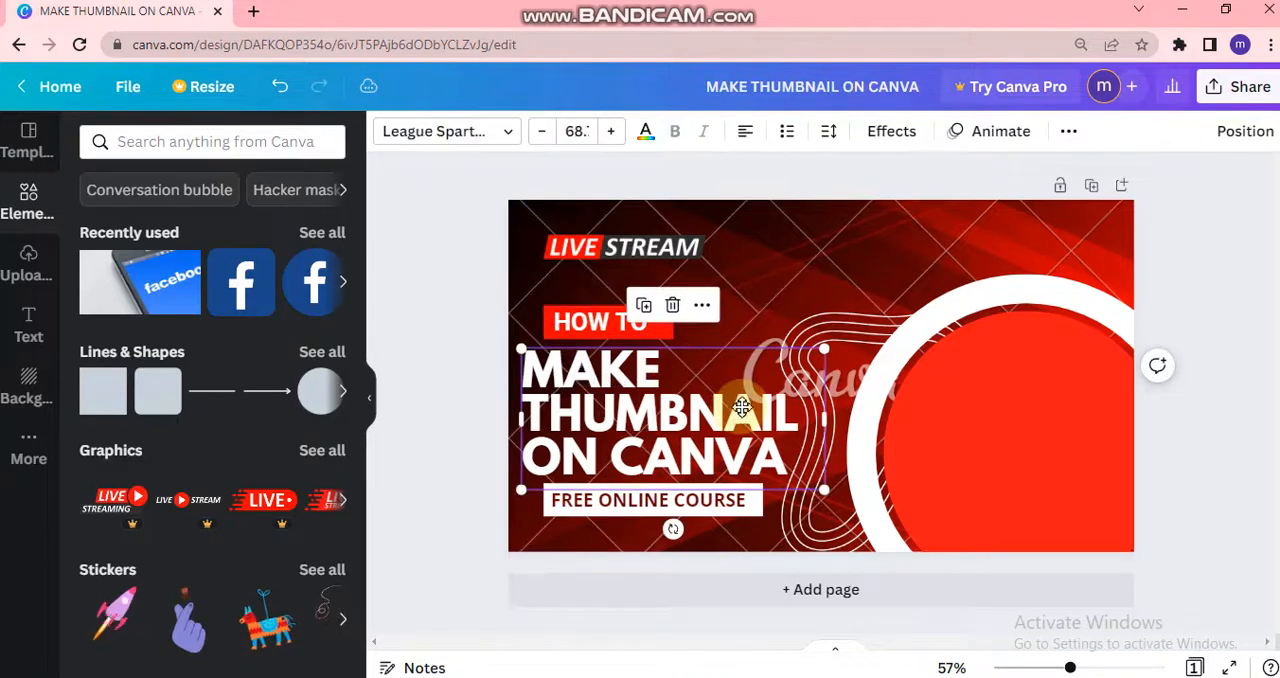
- Delete the FREE ONLINE COURSE text and enter FOR YOUTUBE inside the white box below the heading
{"action": "left_click", "coordinate": [712, 506]}
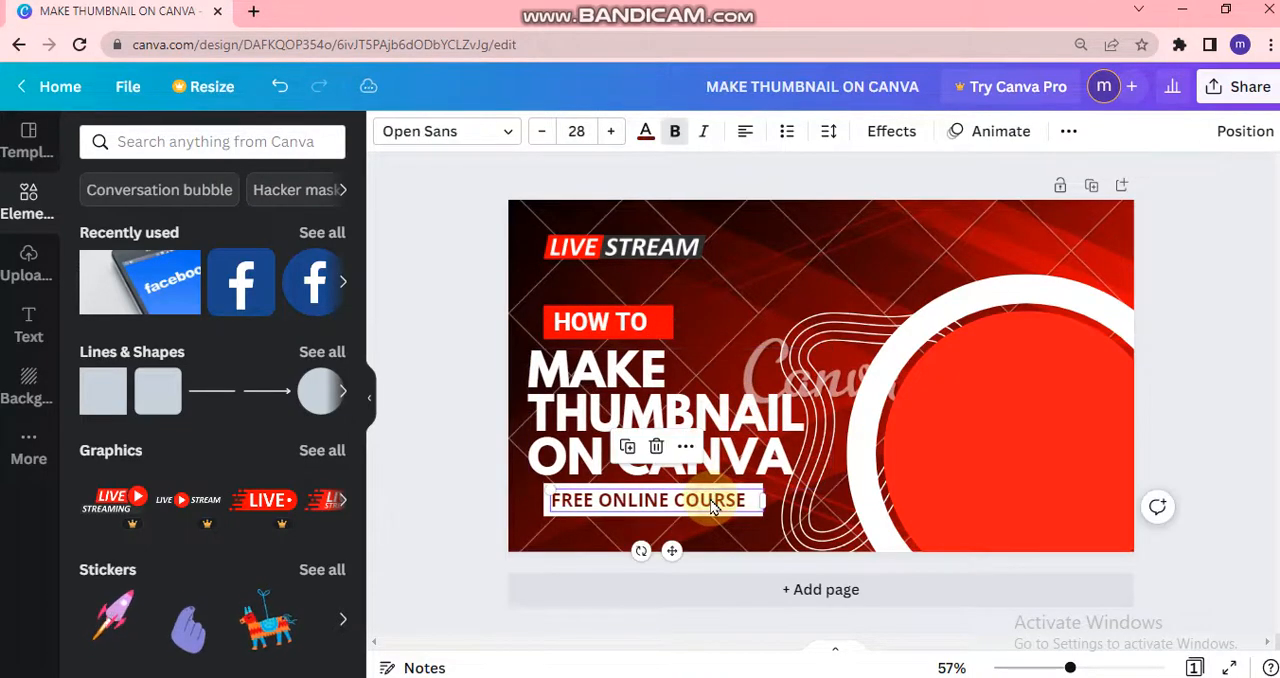
{"action": "left_click", "coordinate": [656, 447]}
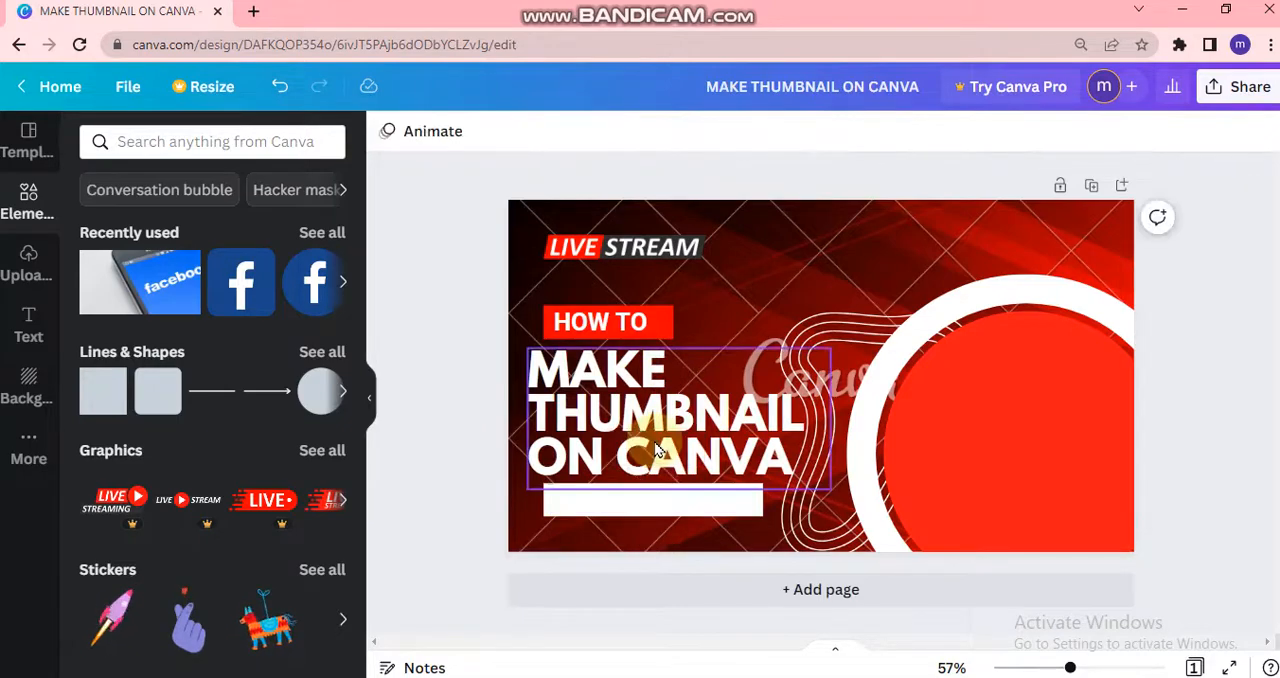
{"action": "left_click", "coordinate": [690, 506]}
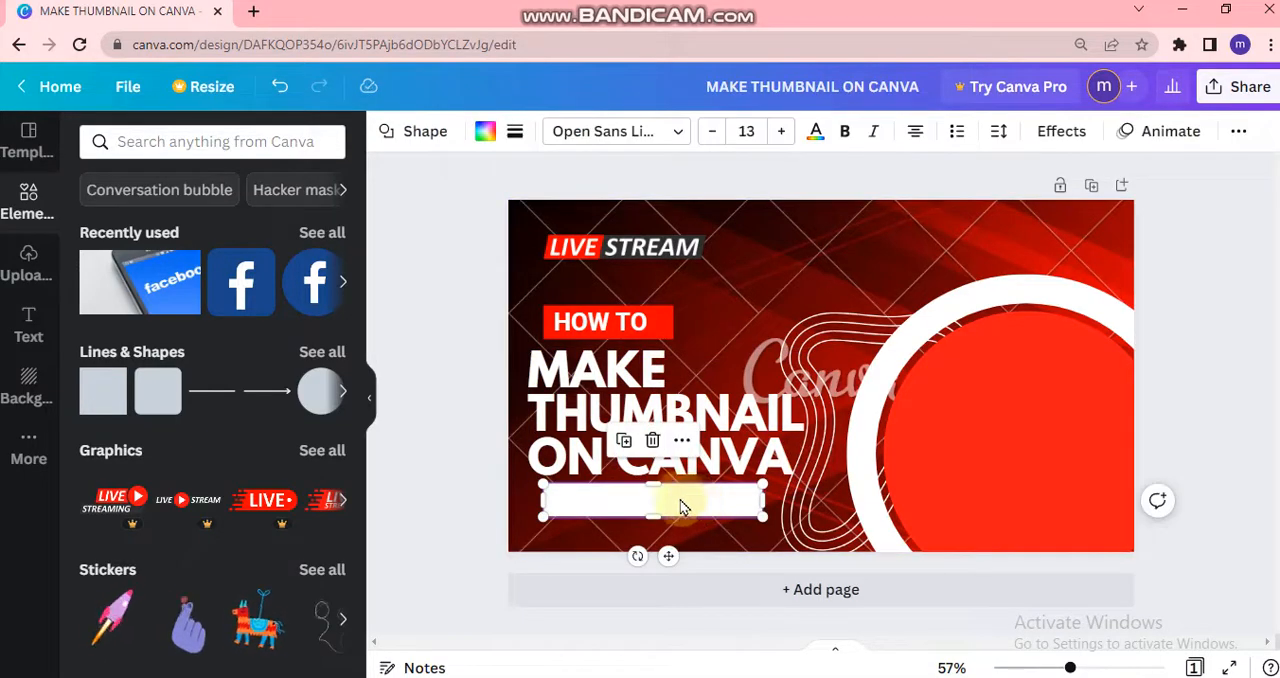
{"action": "left_click", "coordinate": [589, 502]}
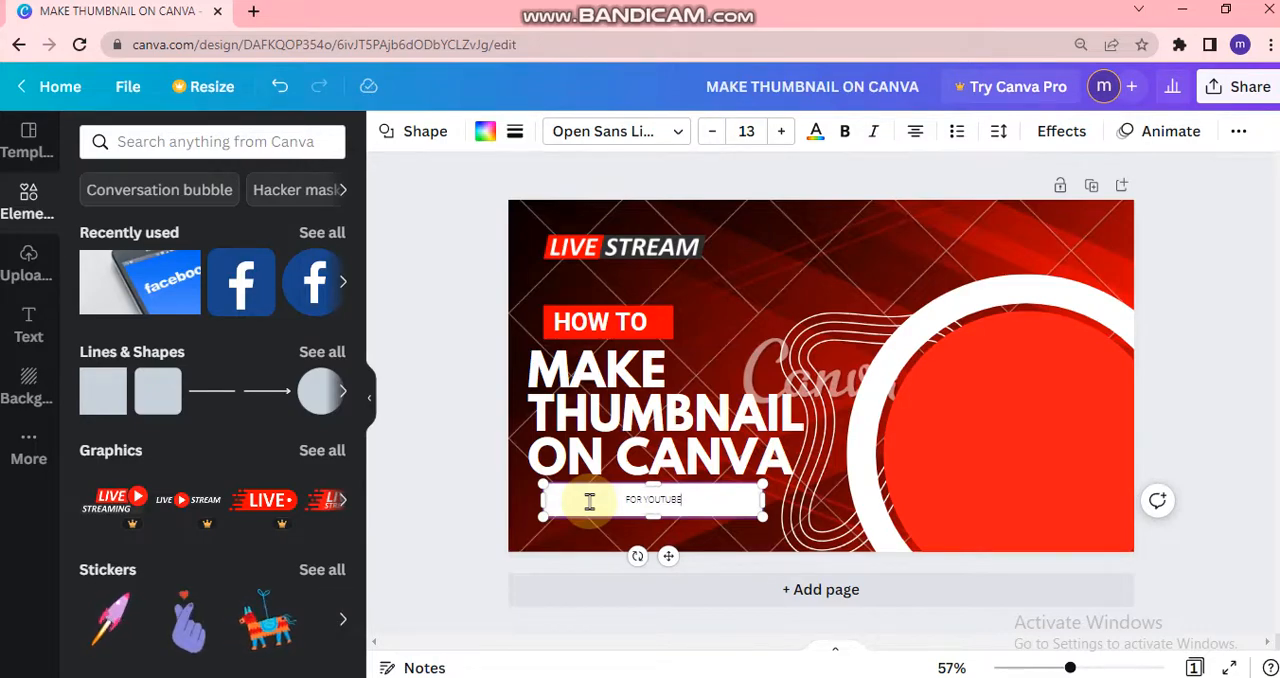
- Delete the LIVE STREAM graphic above the HOW TO box on the thumbnail
{"action": "left_click", "coordinate": [463, 467]}
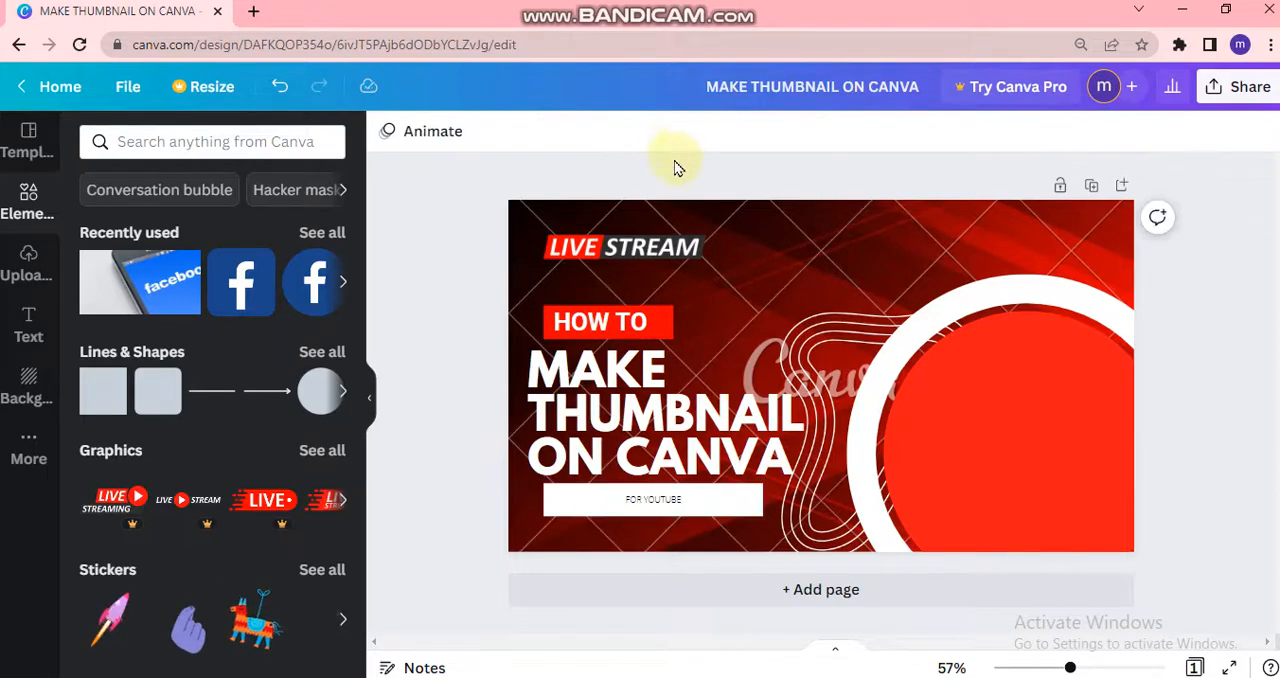
{"action": "left_click", "coordinate": [671, 247]}
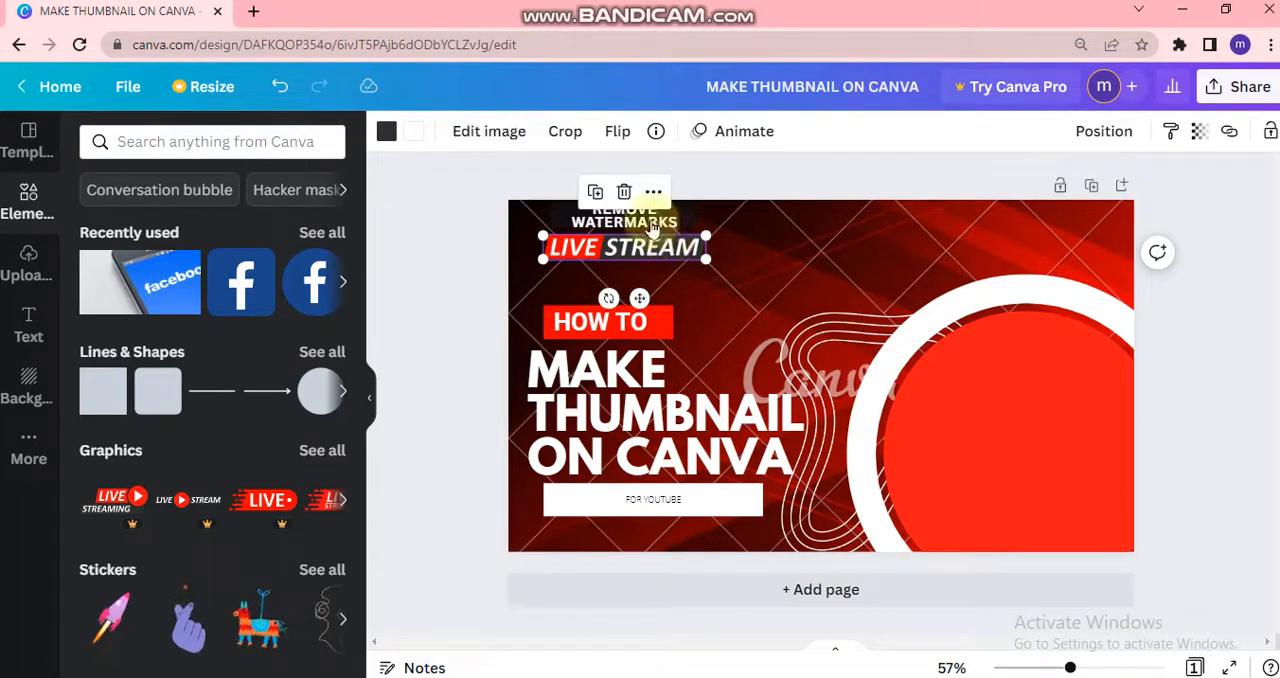
{"action": "left_click", "coordinate": [626, 193]}
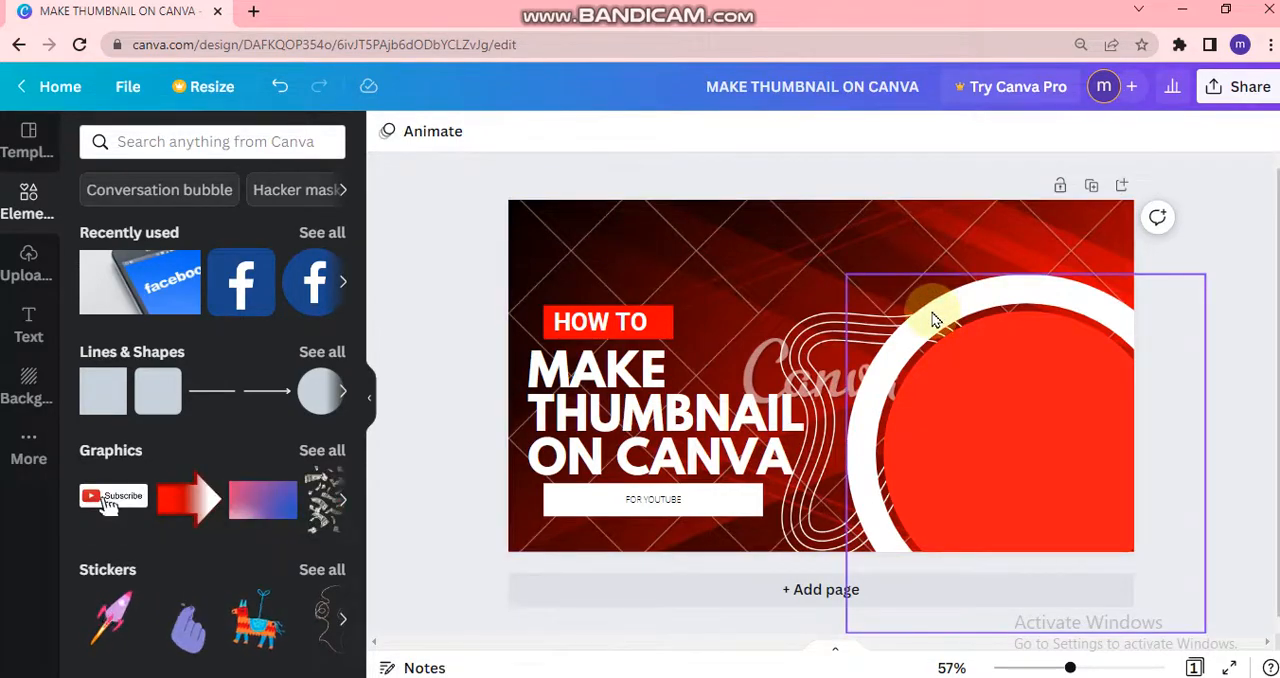
- Add the Subscribe graphic with the hand cursor and fit it, scaled down, into the thumbnail's upper-left corner above HOW TO
{"action": "left_click", "coordinate": [117, 503]}
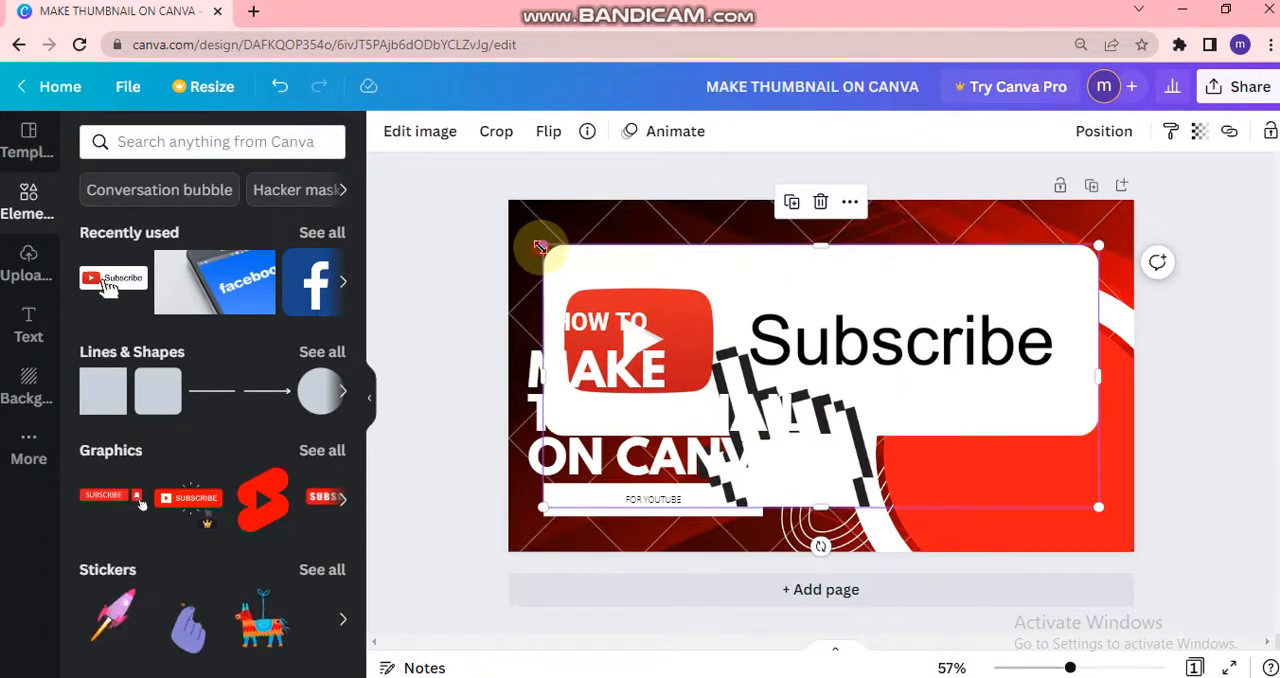
{"action": "left_click_drag", "start_coordinate": [540, 246], "coordinate": [661, 301]}
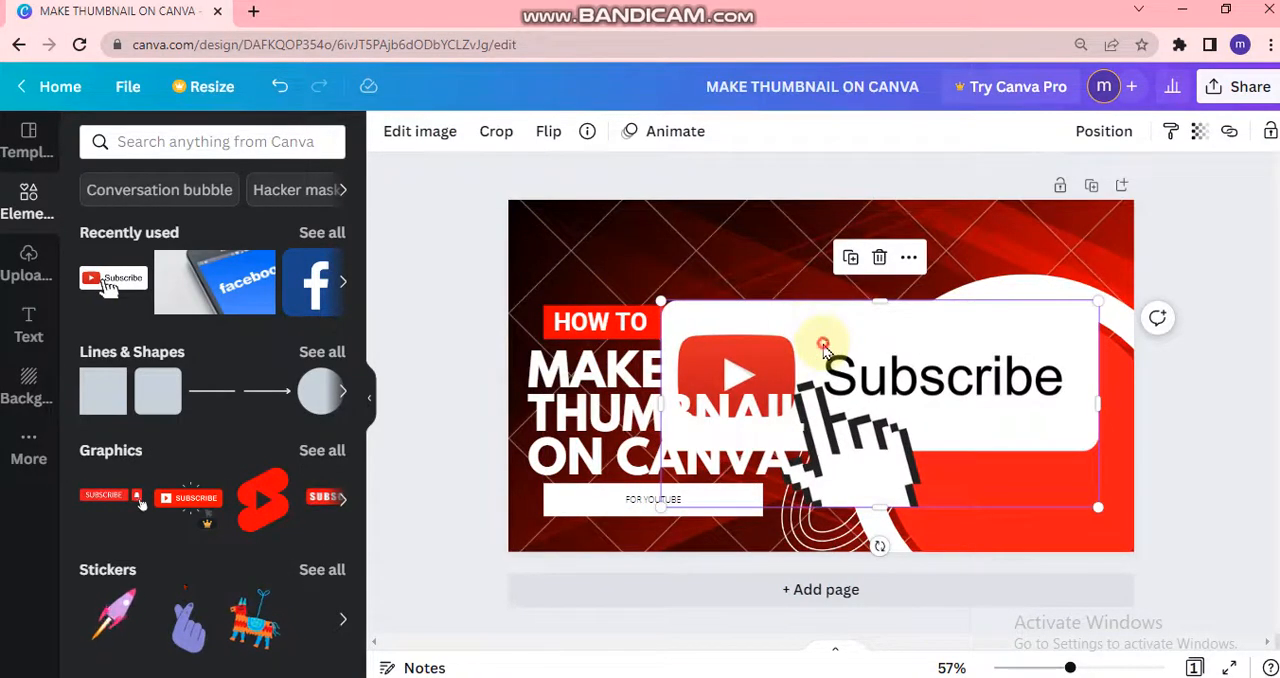
{"action": "left_click_drag", "start_coordinate": [822, 345], "coordinate": [769, 270]}
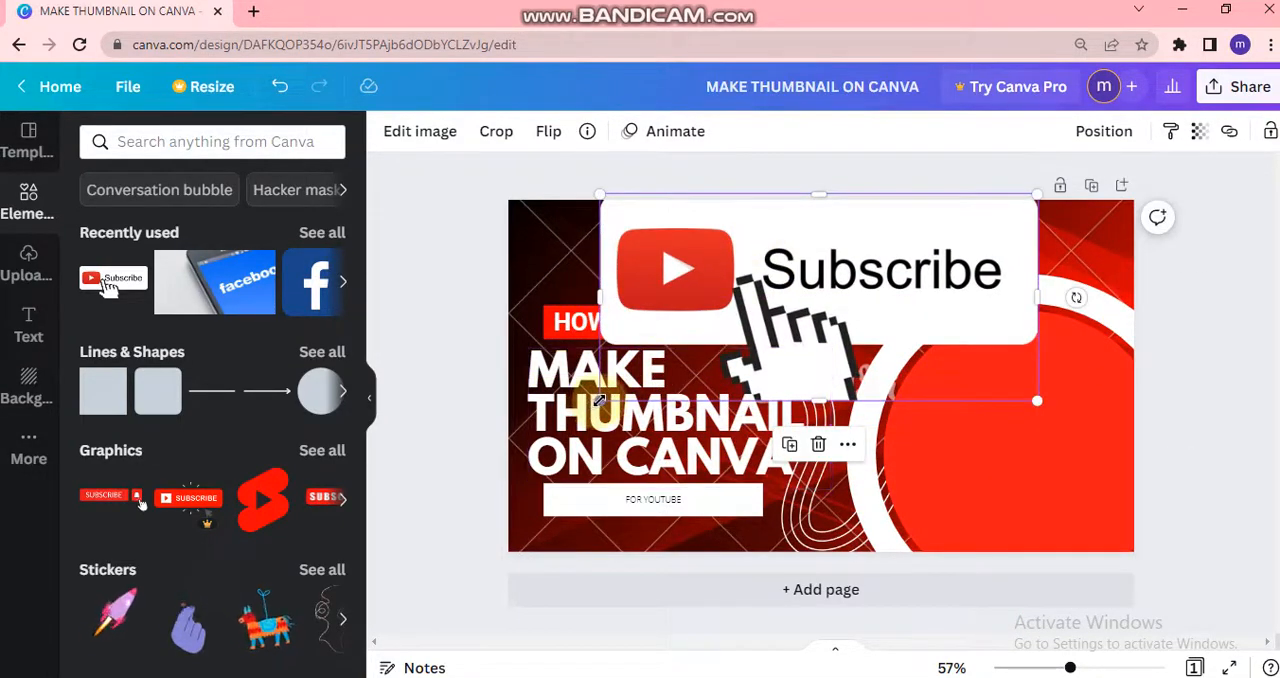
{"action": "left_click_drag", "start_coordinate": [600, 398], "coordinate": [770, 206]}
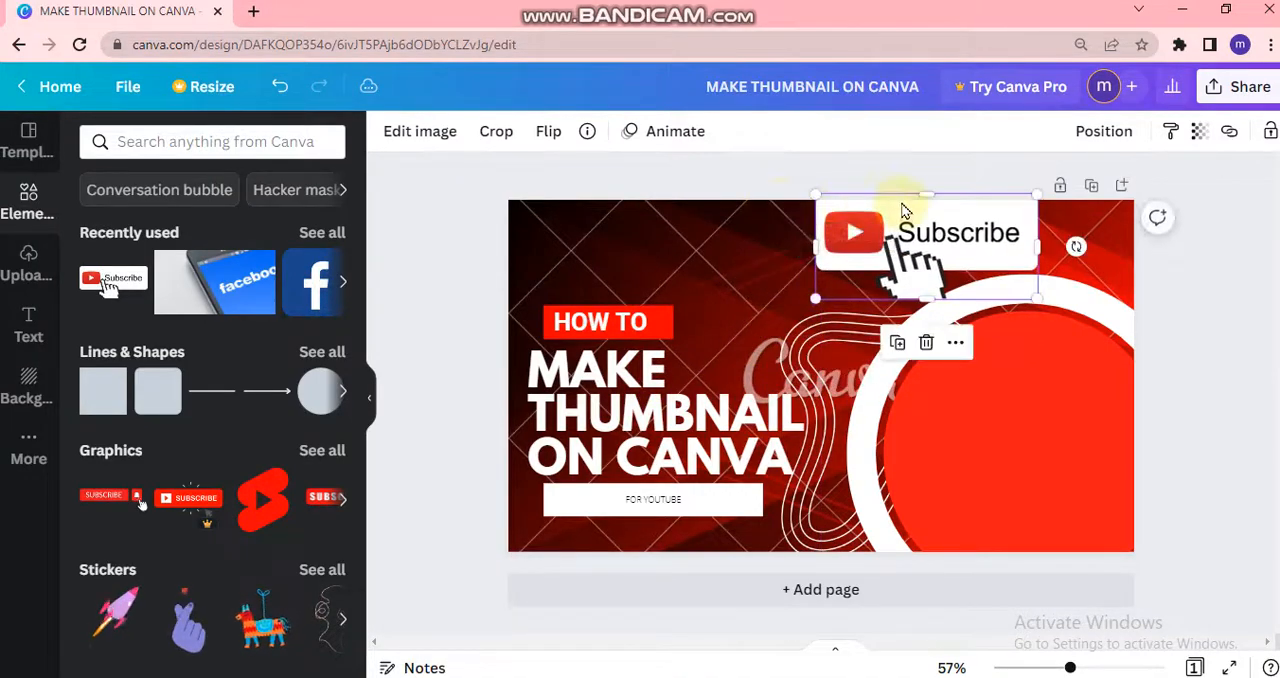
{"action": "left_click_drag", "start_coordinate": [912, 228], "coordinate": [617, 225]}
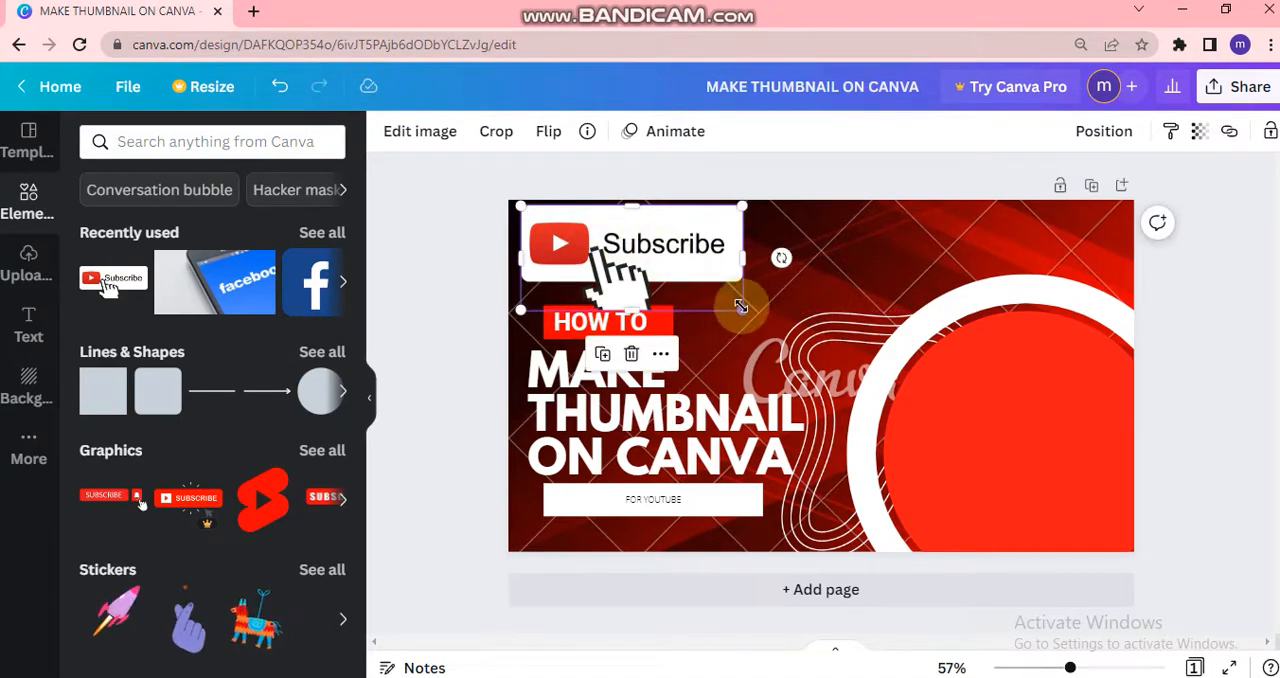
{"action": "left_click_drag", "start_coordinate": [739, 306], "coordinate": [668, 237]}
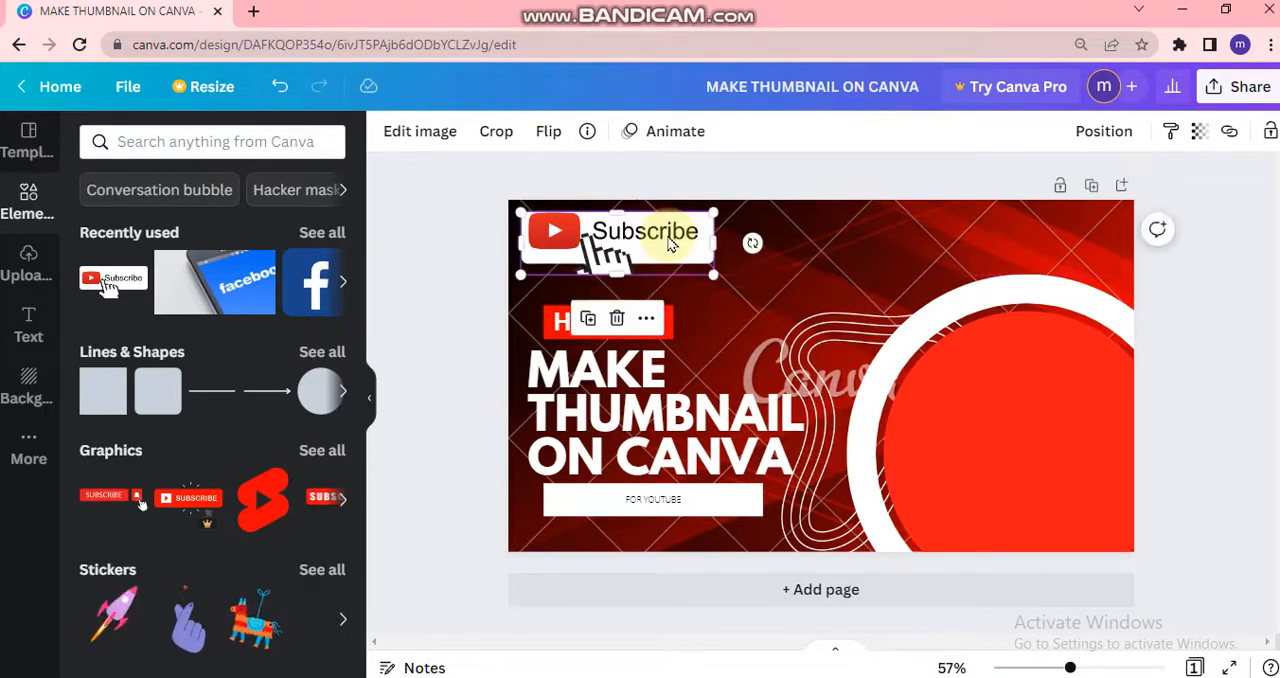
{"action": "left_click", "coordinate": [432, 307]}
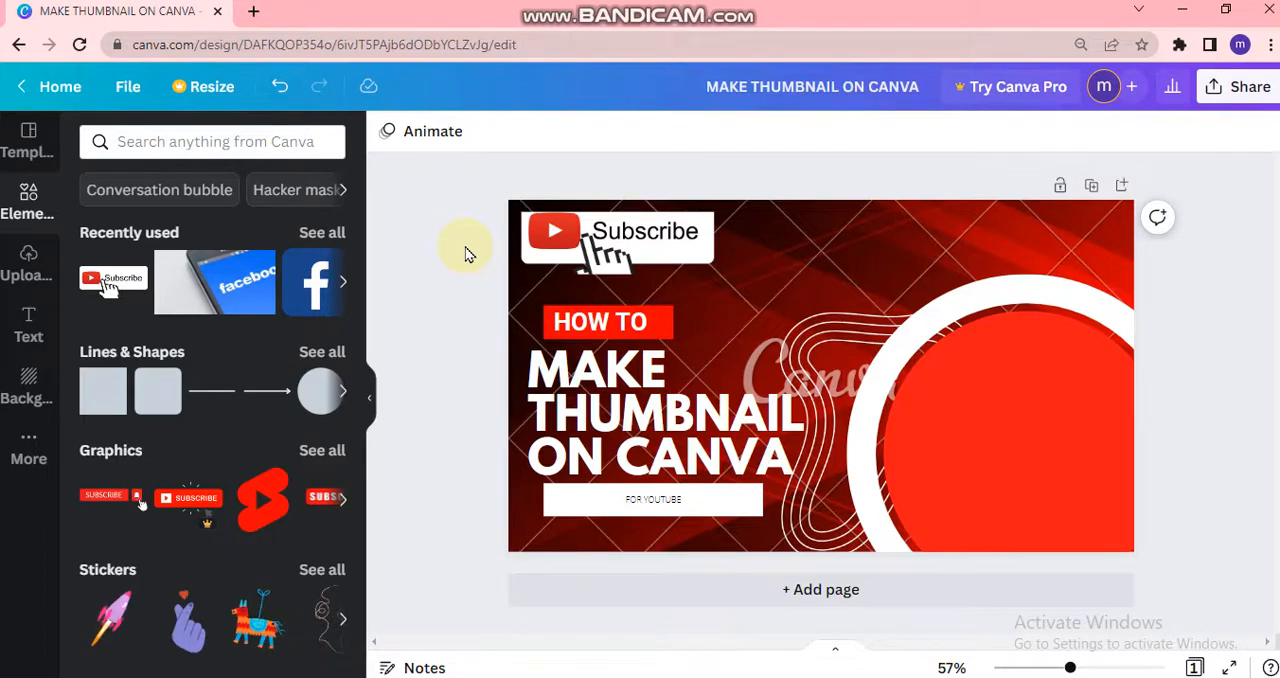
- Place a small yellow sticky note inside the red circle and enter the text CANVA THUMBNAIL MAKER in it
{"action": "key", "text": "t"}
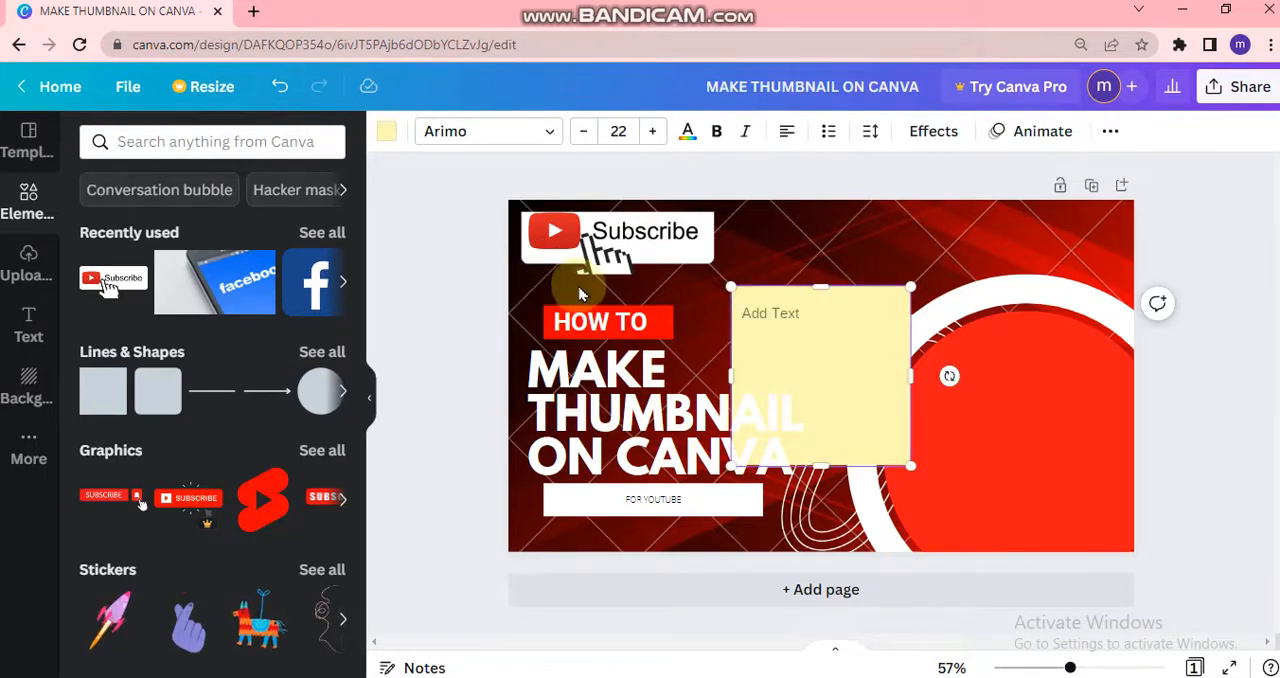
{"action": "left_click_drag", "start_coordinate": [729, 288], "coordinate": [984, 423]}
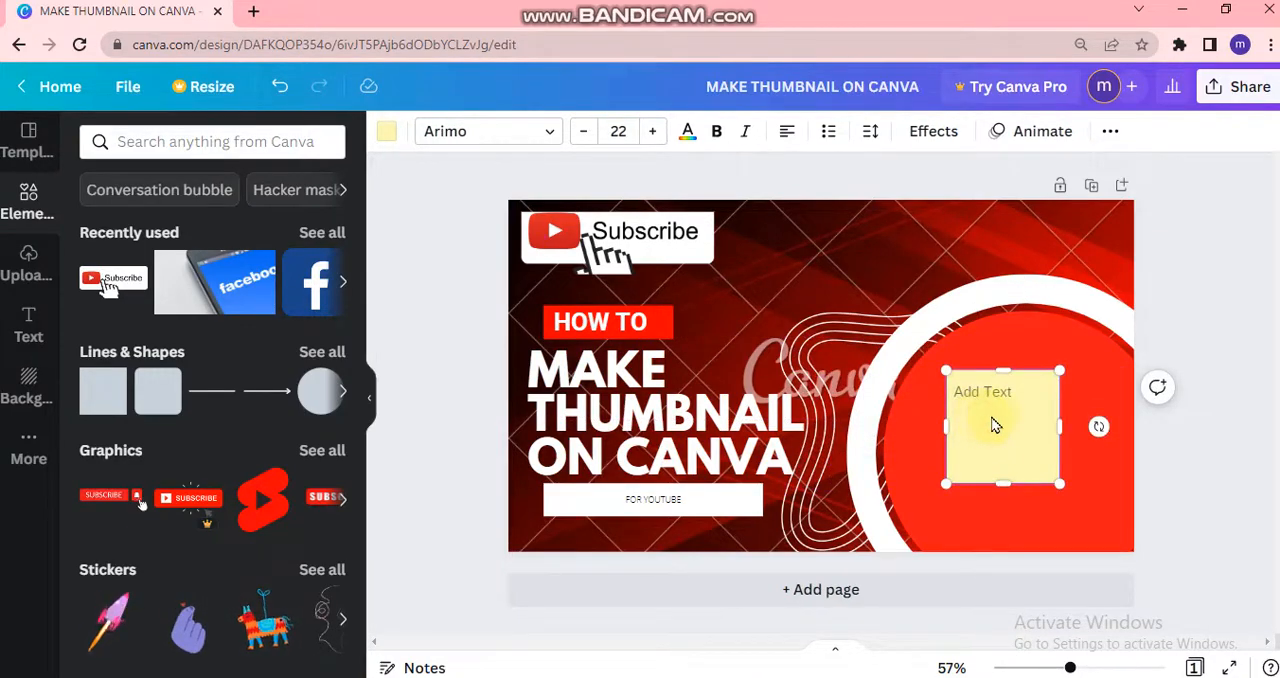
{"action": "left_click", "coordinate": [989, 391]}
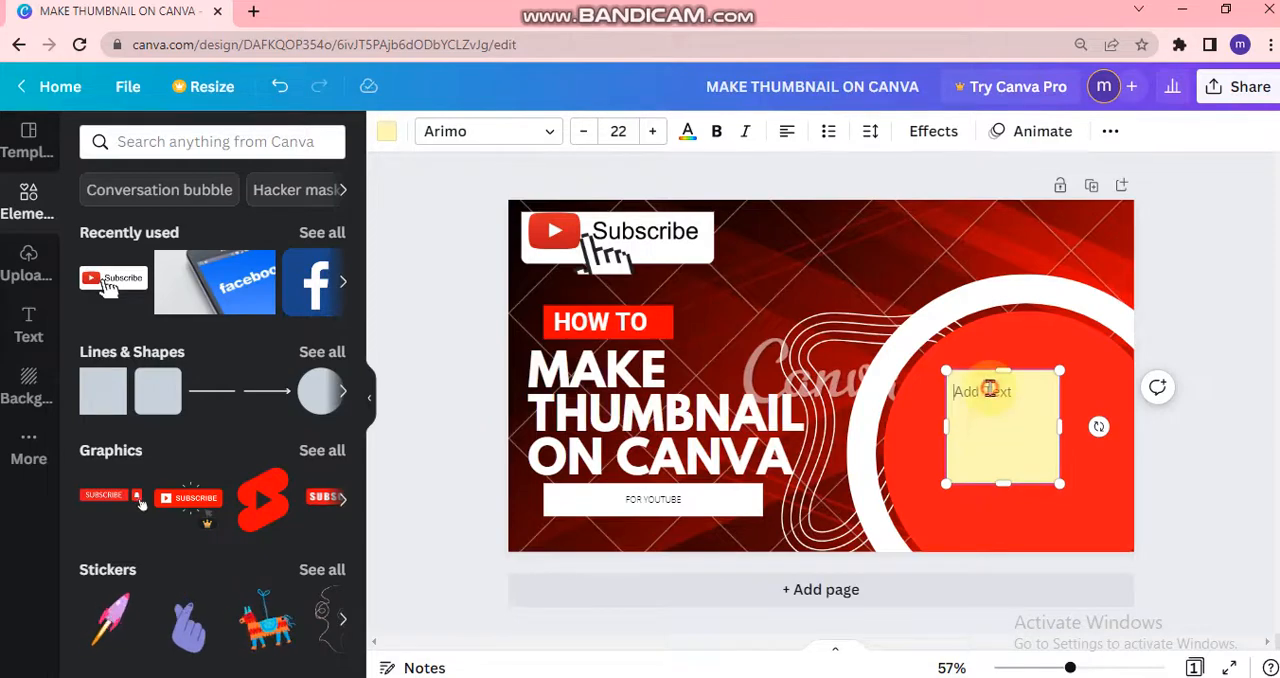
{"action": "type", "text": "CANVA THUMBNAIL MA"}
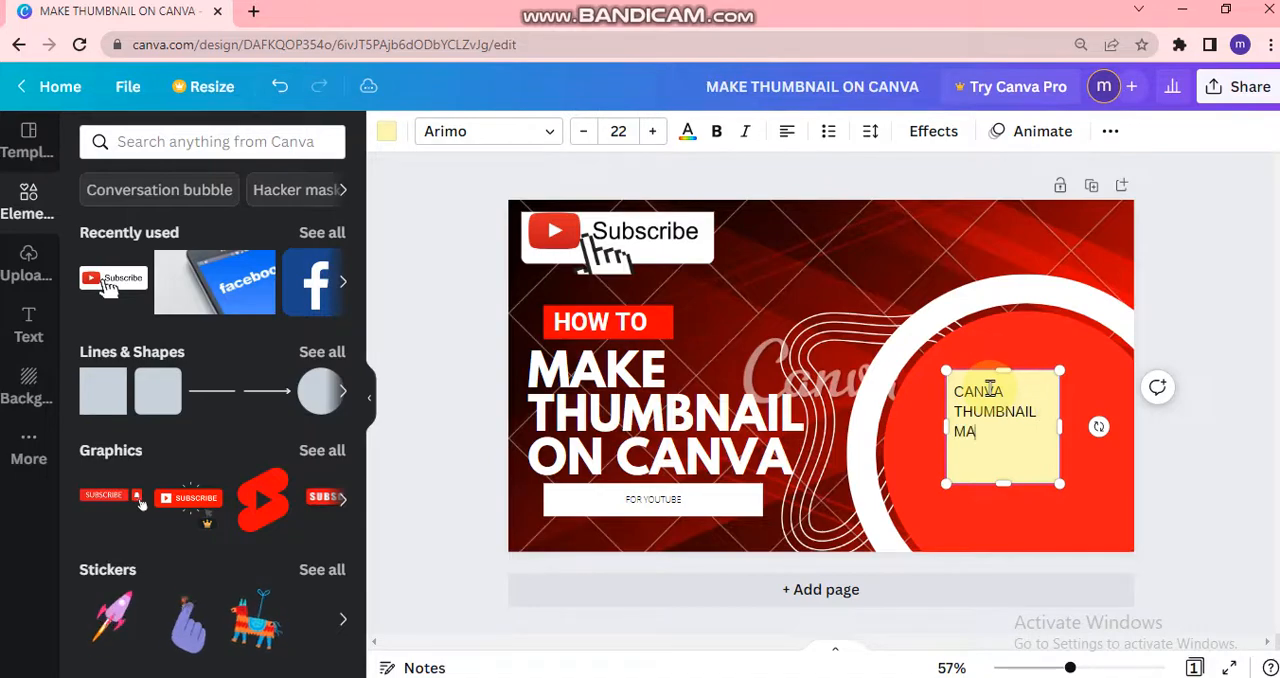
{"action": "type", "text": "KER"}
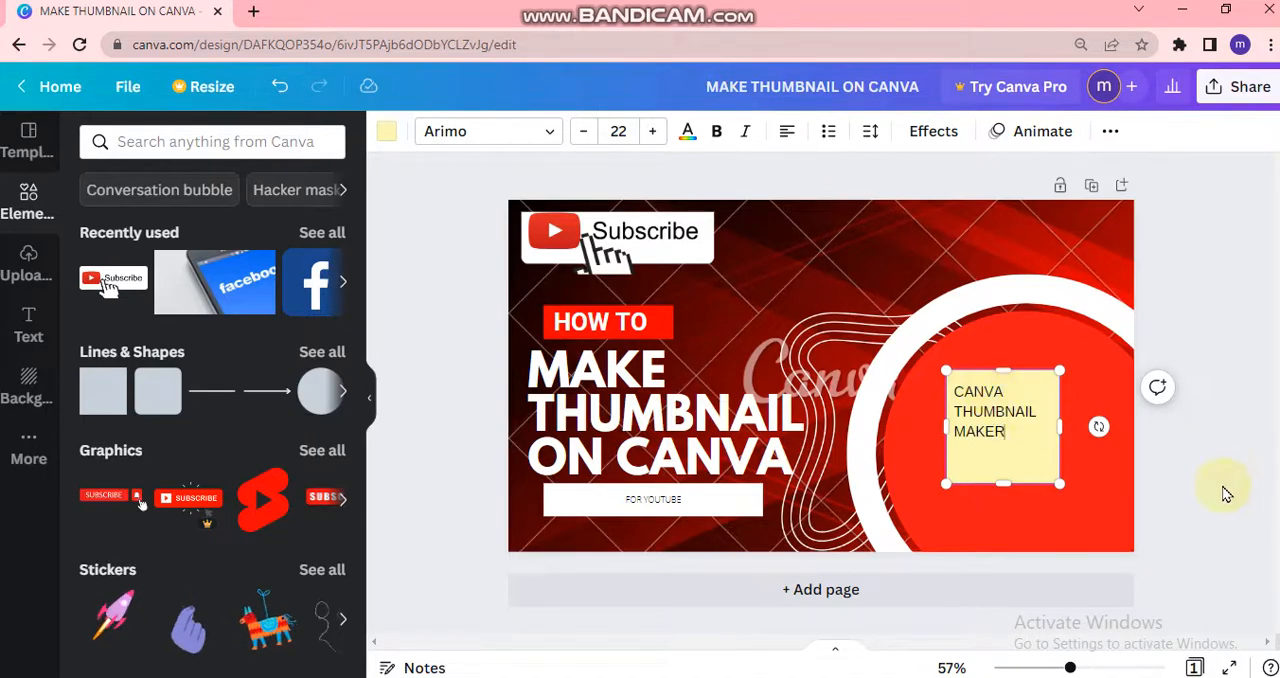
{"action": "left_click", "coordinate": [1257, 503]}
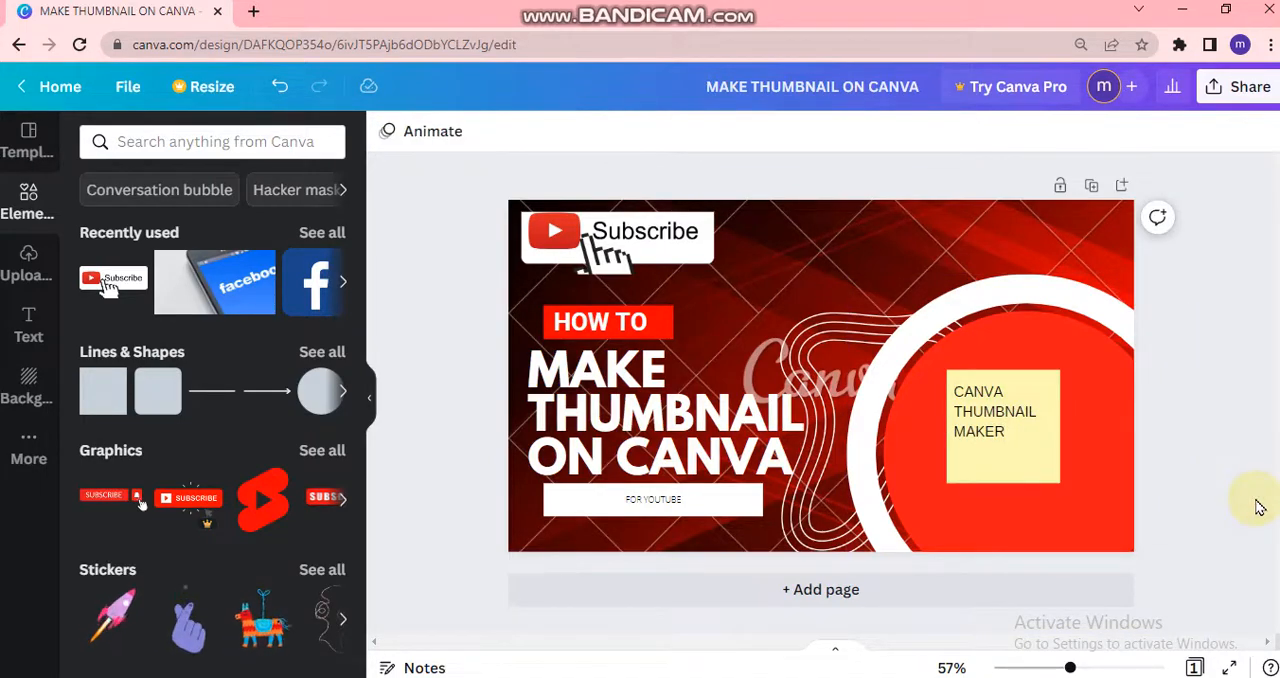